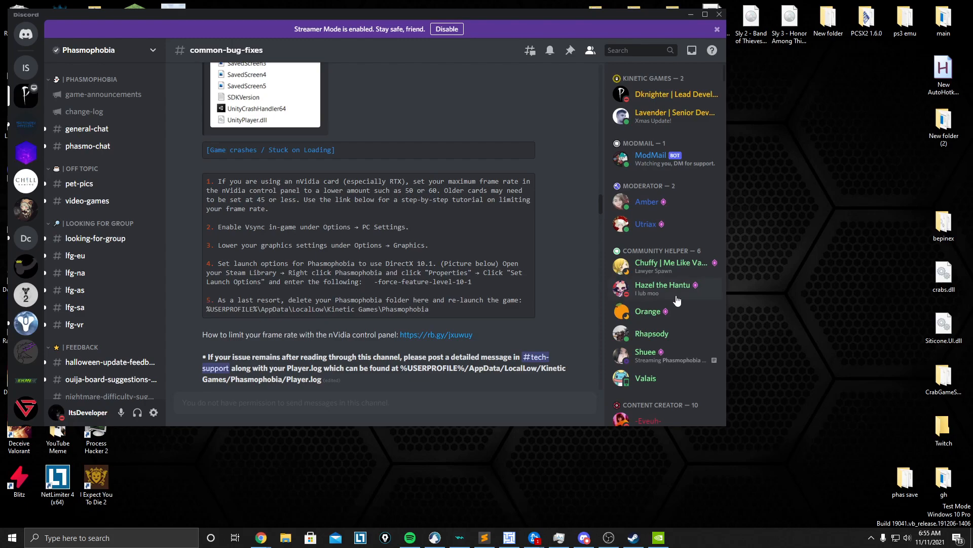
Read the Game crashes / Stuck on Loading instructions in the common-bug-fixes channel in the enlarged window.
left_click(705, 14)
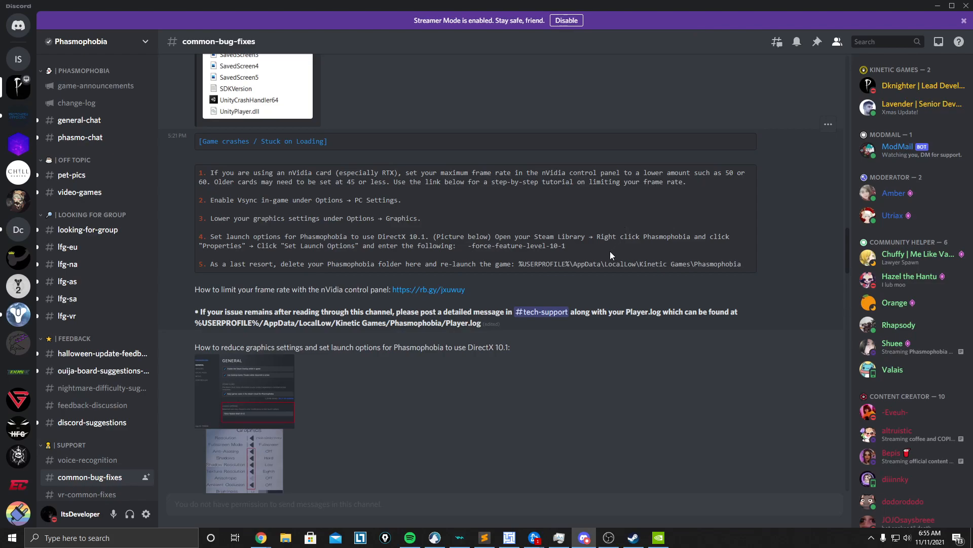
left_click_drag(214, 141, 294, 165)
left_click(310, 180)
double_click(321, 6)
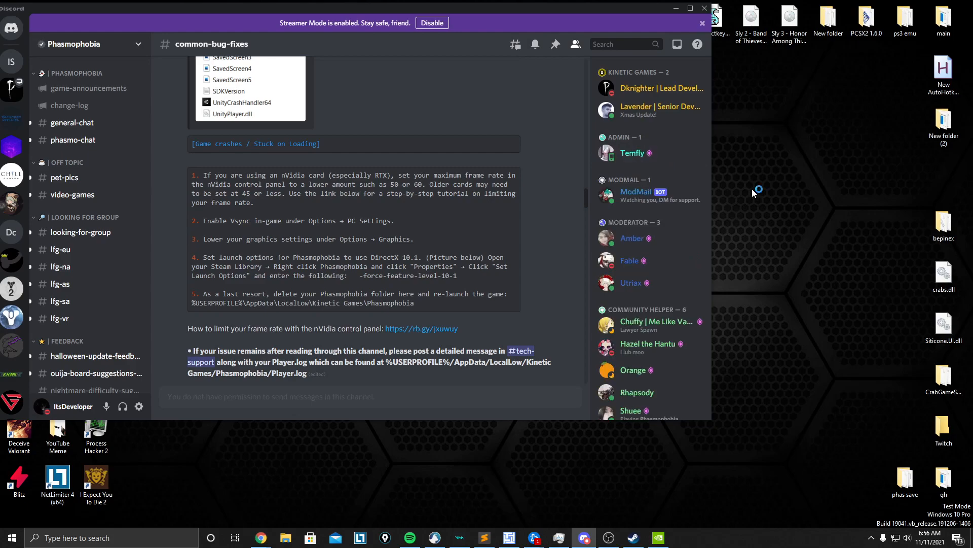
Check the graphics card model in Task Manager's GPU performance details and close Task Manager.
key("ctrl+shift+Escape")
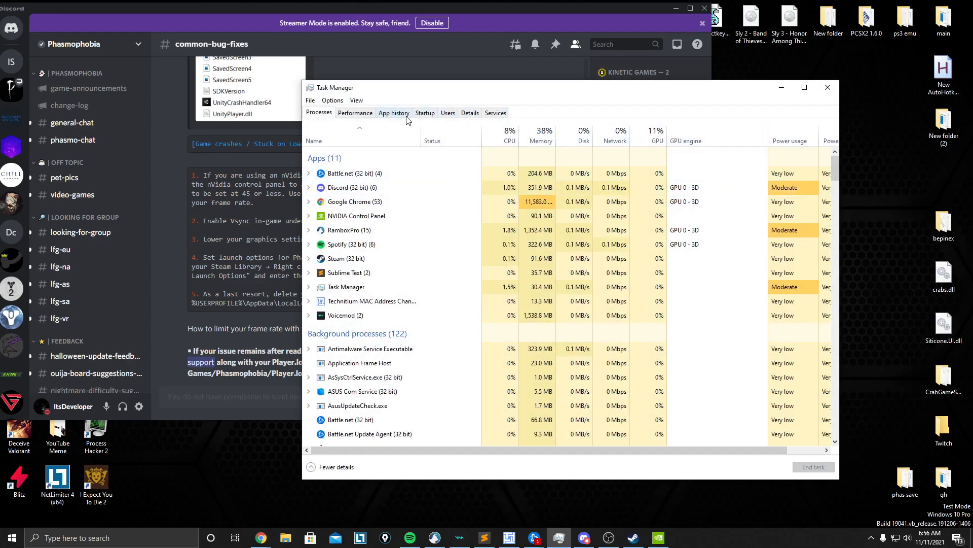
left_click(356, 113)
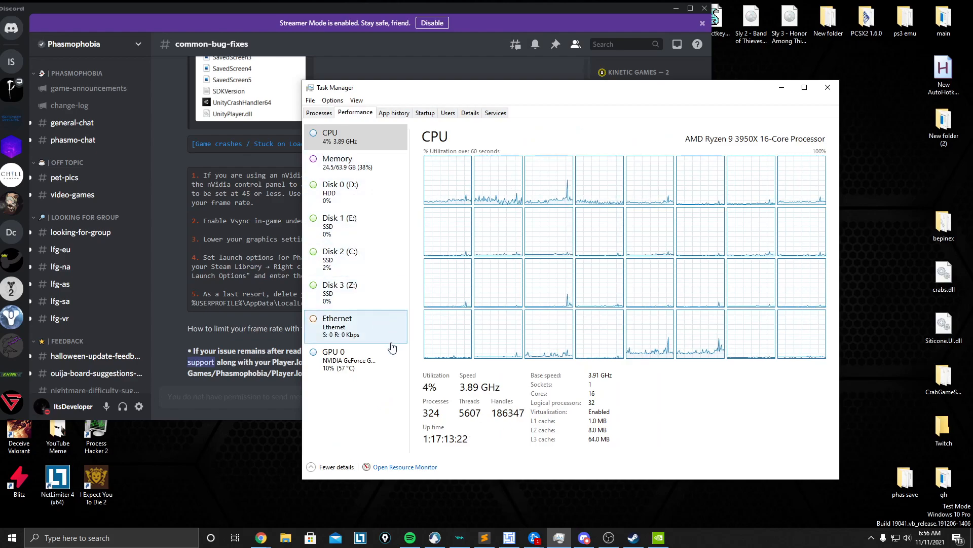
left_click(387, 359)
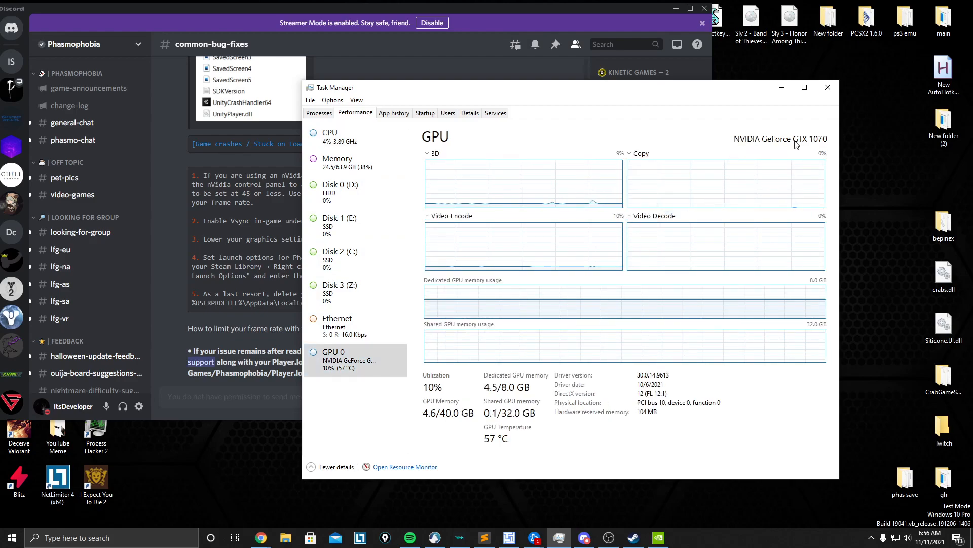
left_click(824, 91)
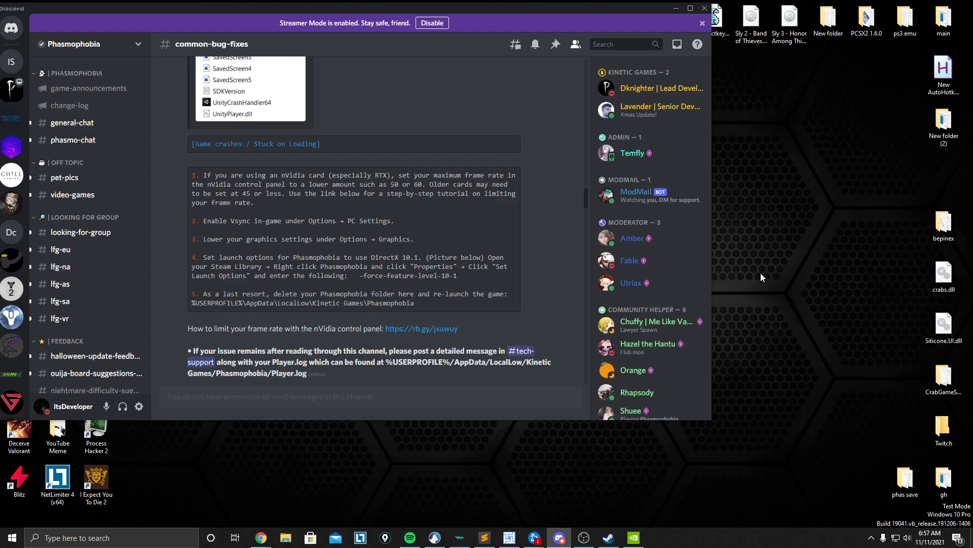
Open NVIDIA Control Panel and set the global Preferred refresh rate to Highest available.
right_click(762, 251)
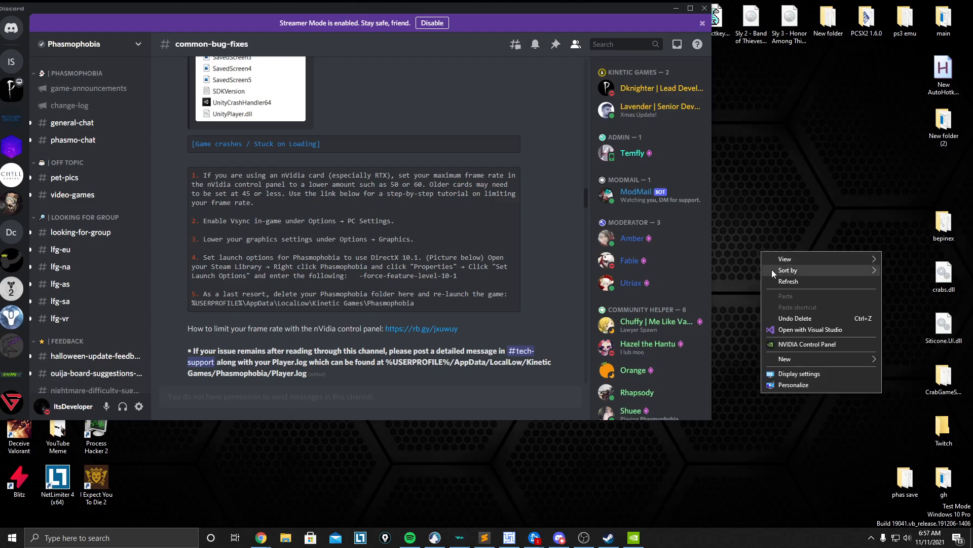
left_click(786, 344)
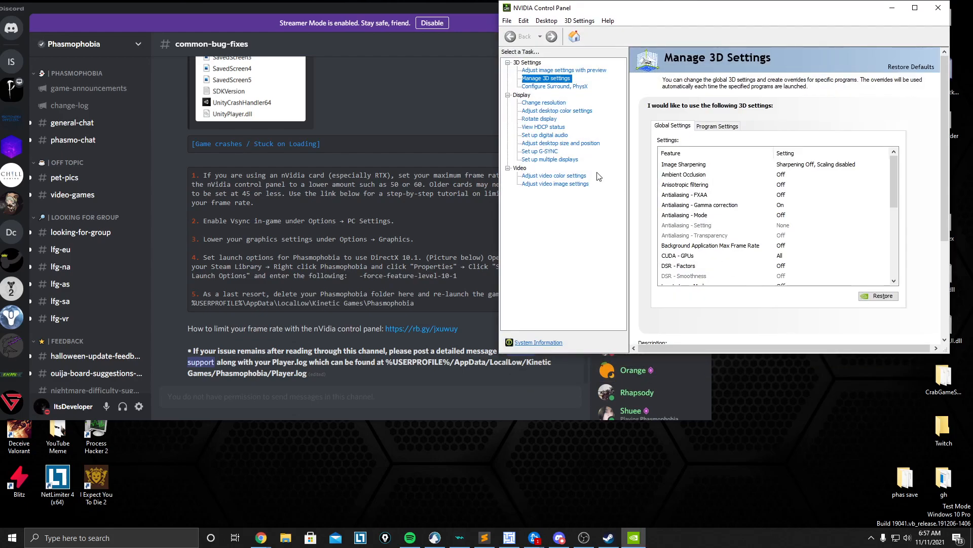
left_click_drag(897, 192, 892, 244)
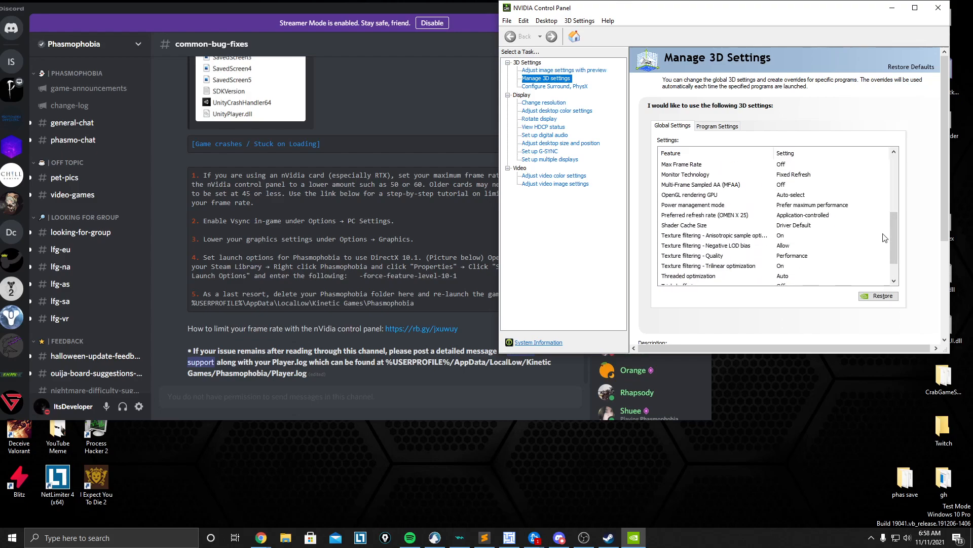
mouse_move(890, 239)
left_mouse_down()
mouse_move(894, 252)
mouse_move(898, 240)
left_mouse_up()
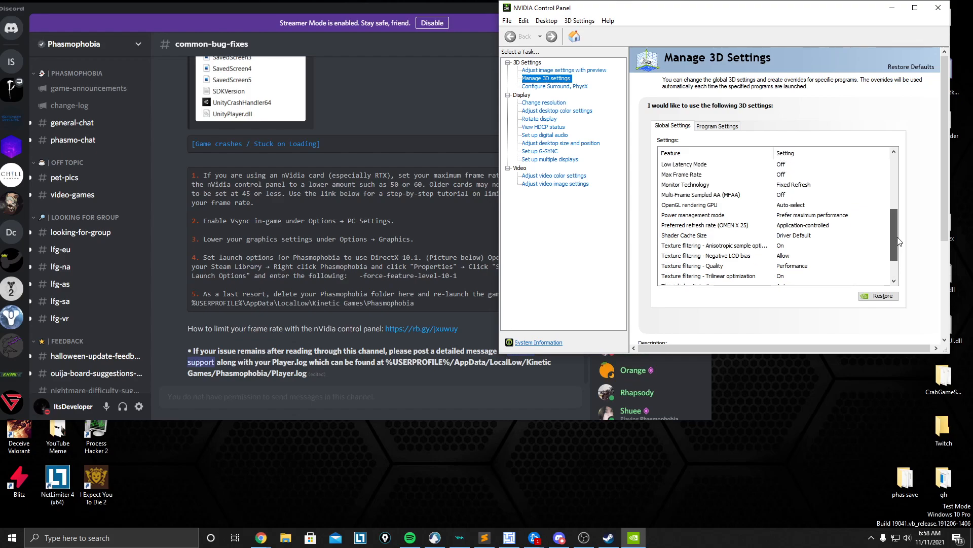
left_click(820, 226)
left_click(820, 228)
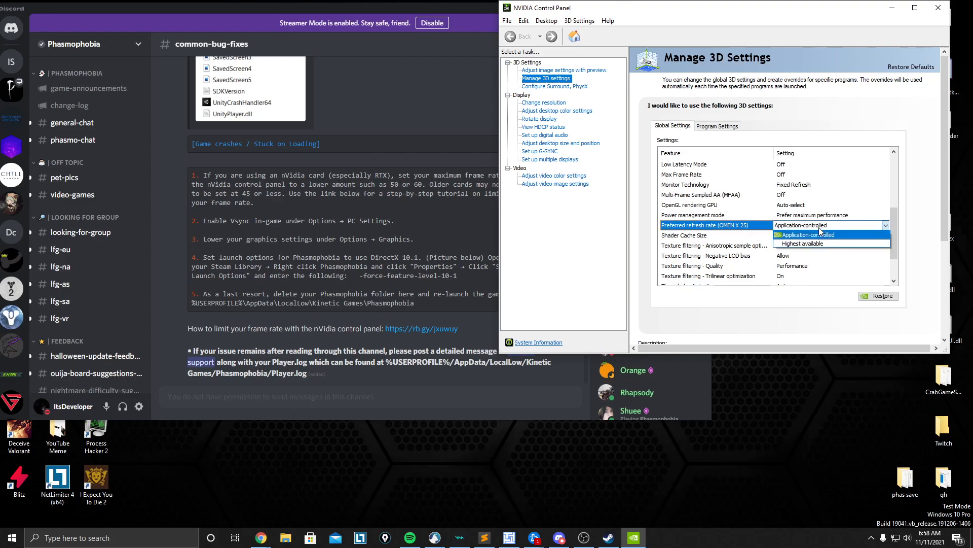
left_click(806, 244)
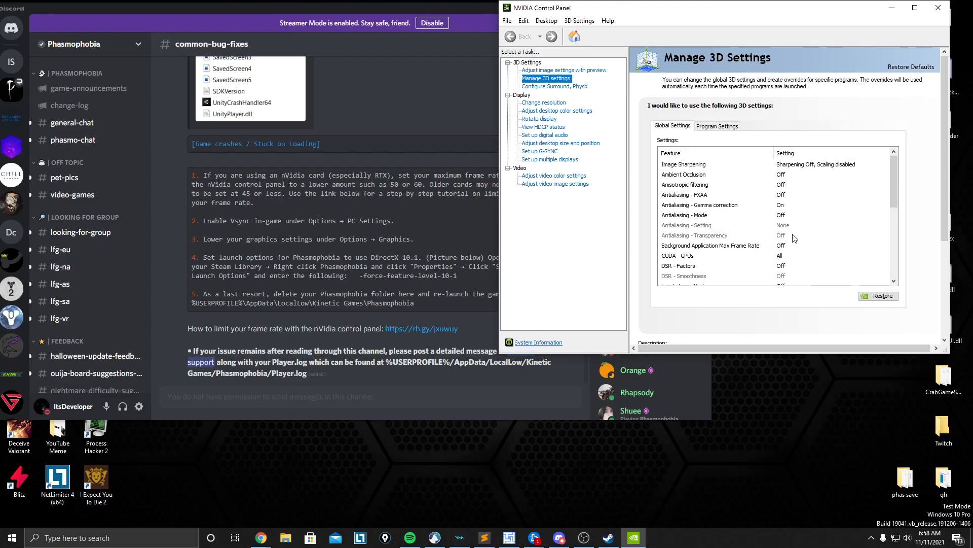
left_click(823, 277)
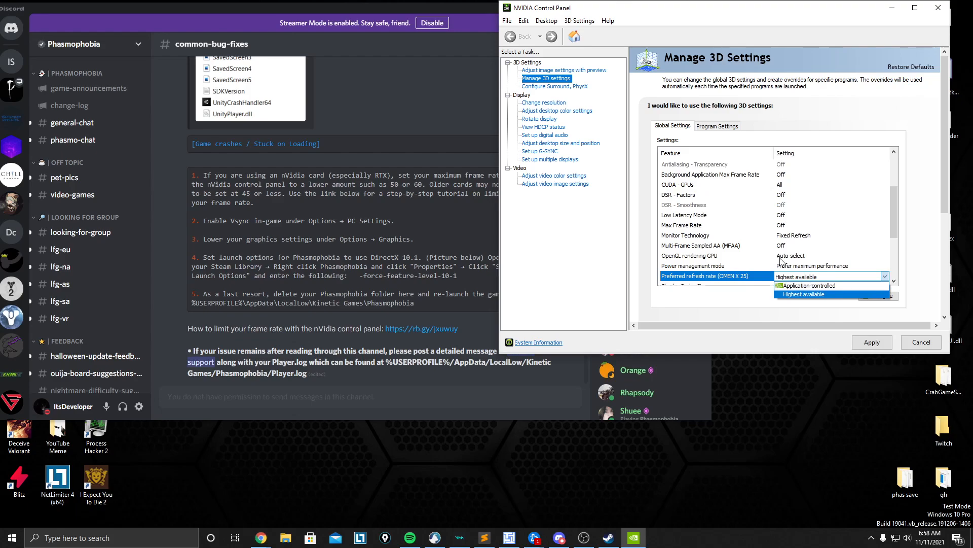
left_click(751, 268)
scroll(802, 266, "down", 2)
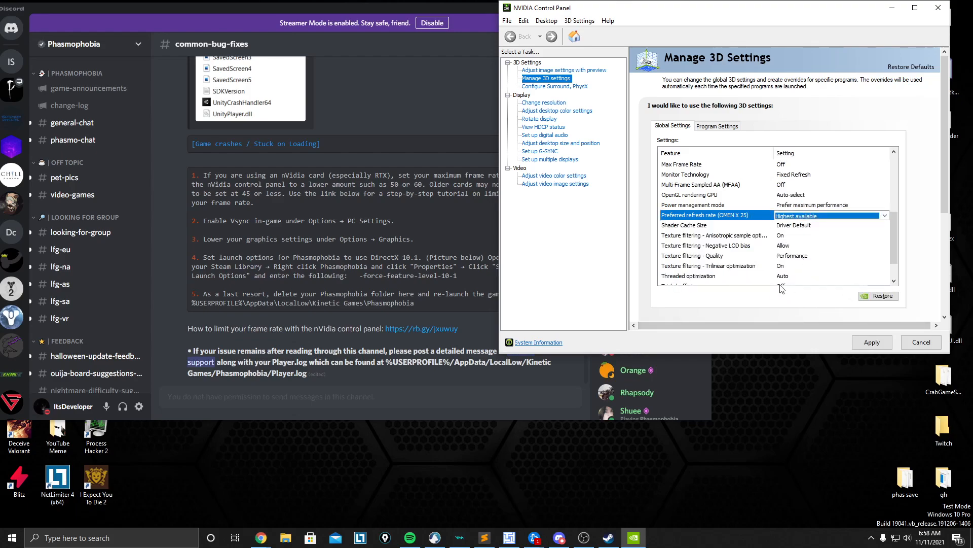
Inspect the available Monitor Technology options in the global 3D settings.
left_click(788, 175)
left_click(791, 175)
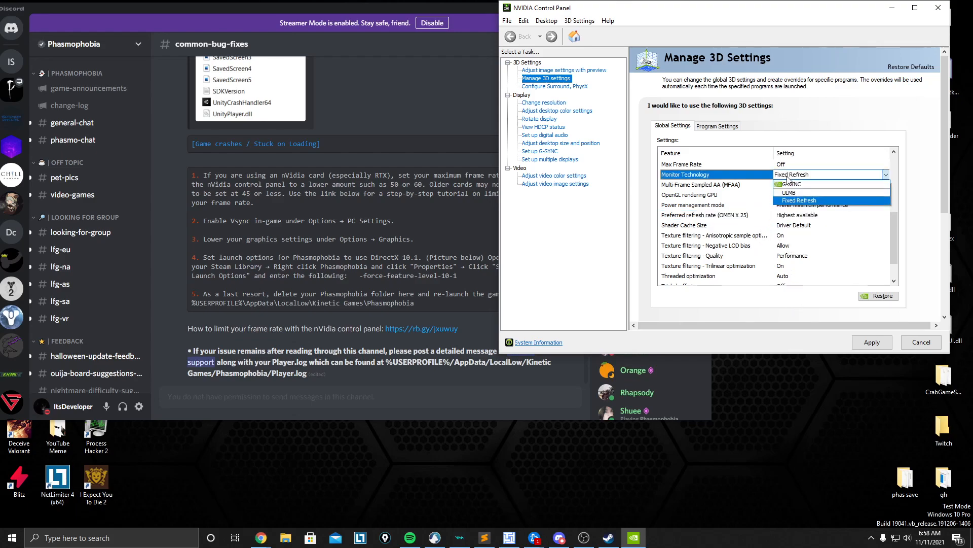
left_click(807, 177)
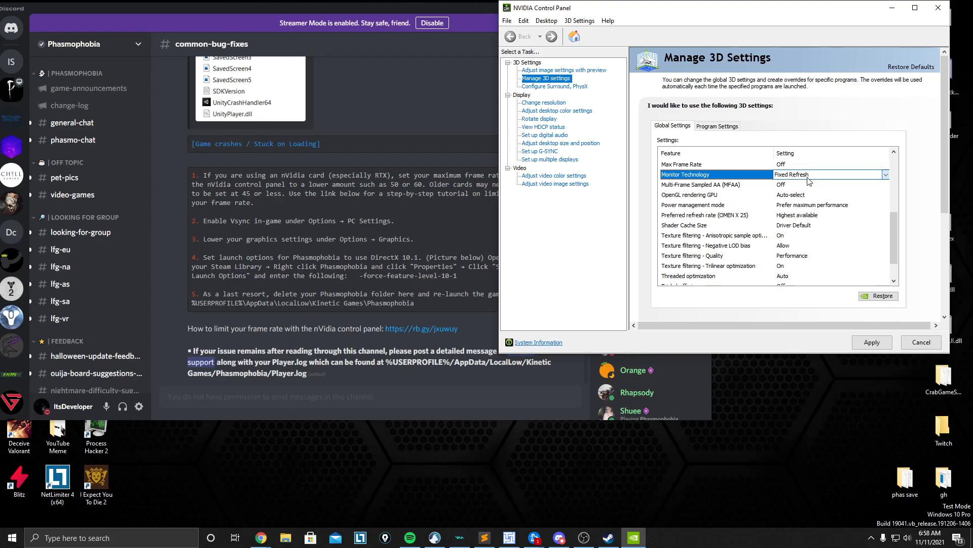
Try turning on a Max Frame Rate limit of about 51 to 66 FPS, and discard it.
scroll(785, 208, "up", 1)
left_click(790, 197)
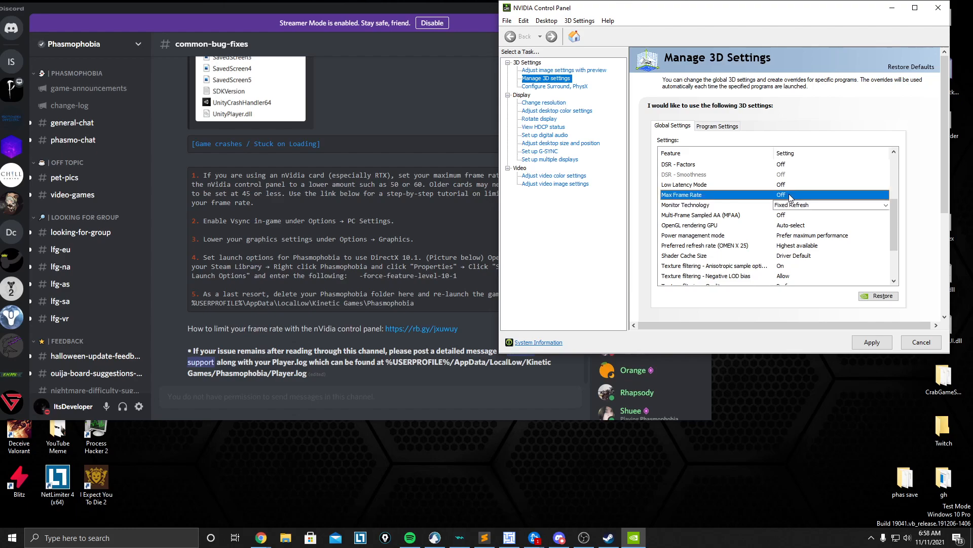
left_click(789, 196)
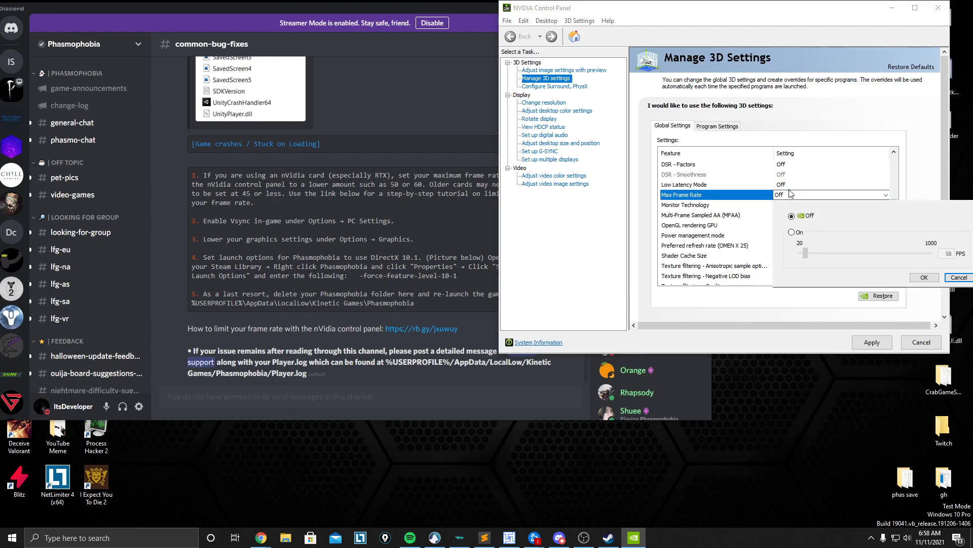
left_click(792, 233)
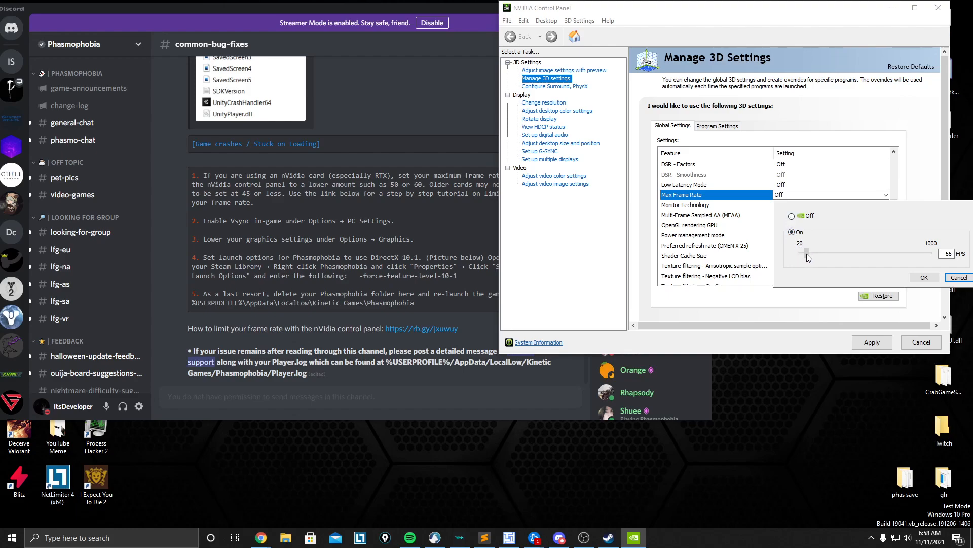
left_click_drag(908, 248, 877, 248)
left_click_drag(811, 254, 808, 253)
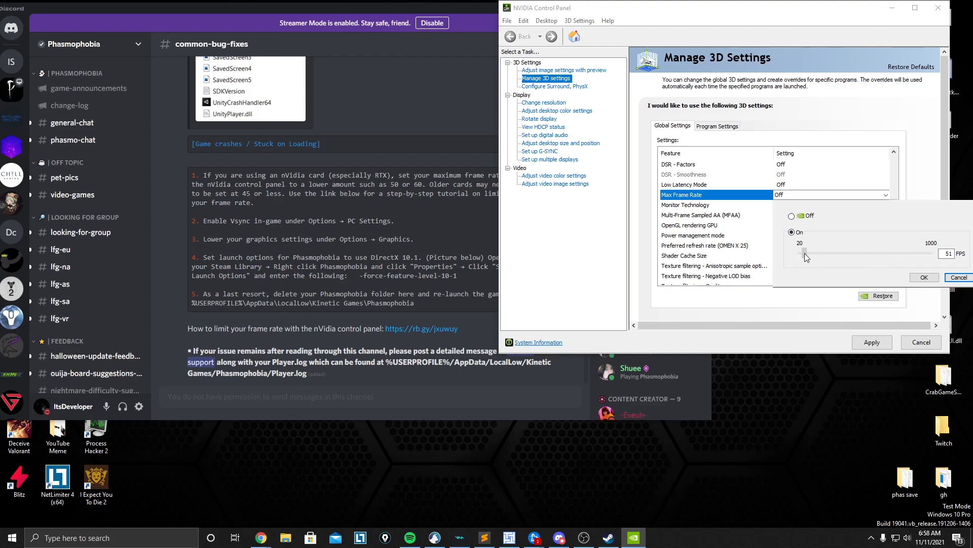
left_click_drag(804, 254, 805, 253)
left_click(792, 216)
left_click(946, 276)
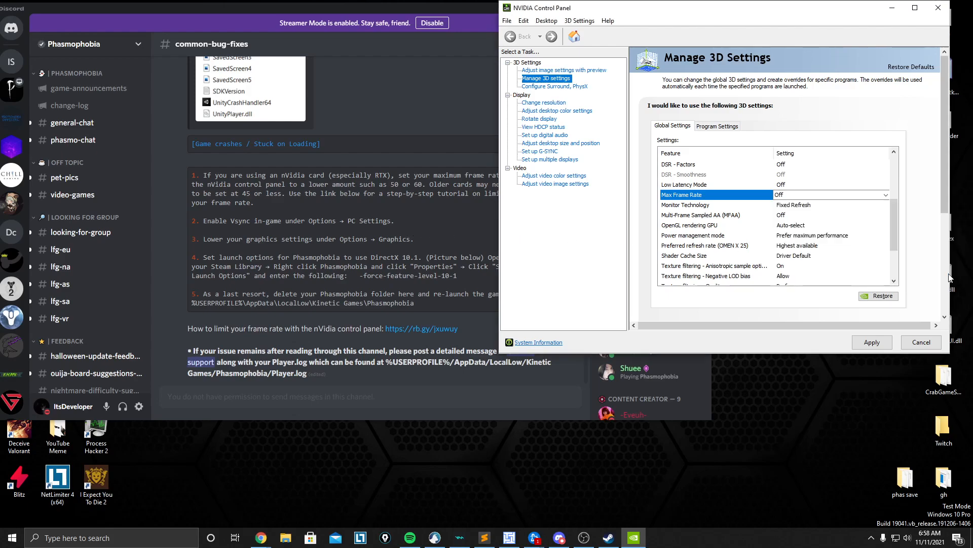
Apply the changed global 3D settings and inspect the Max Frame Rate limit options.
left_click(873, 343)
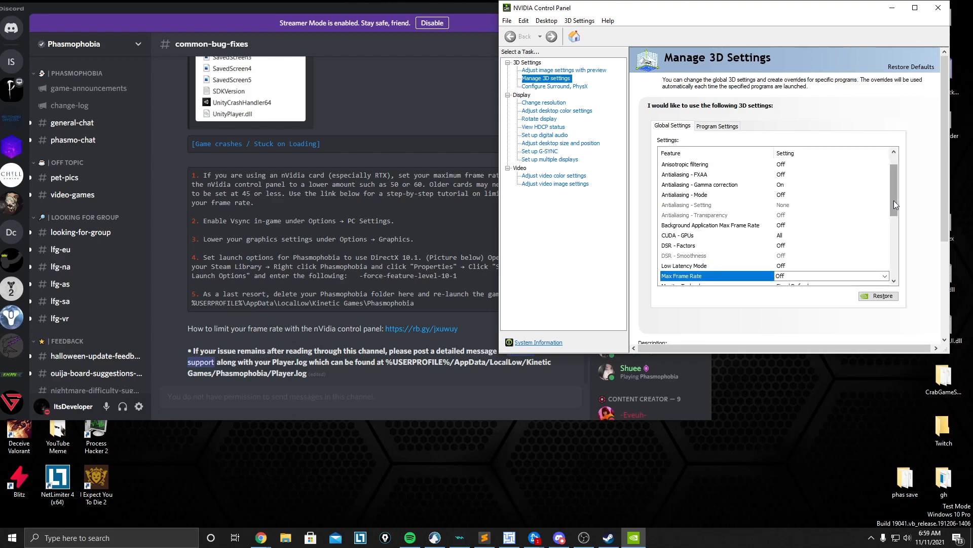
scroll(895, 207, "down", 3)
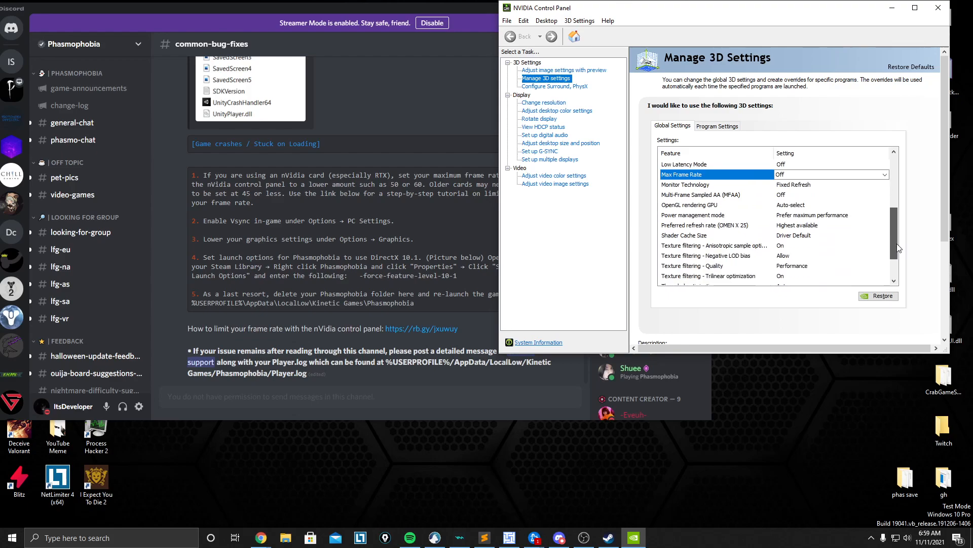
left_click(783, 175)
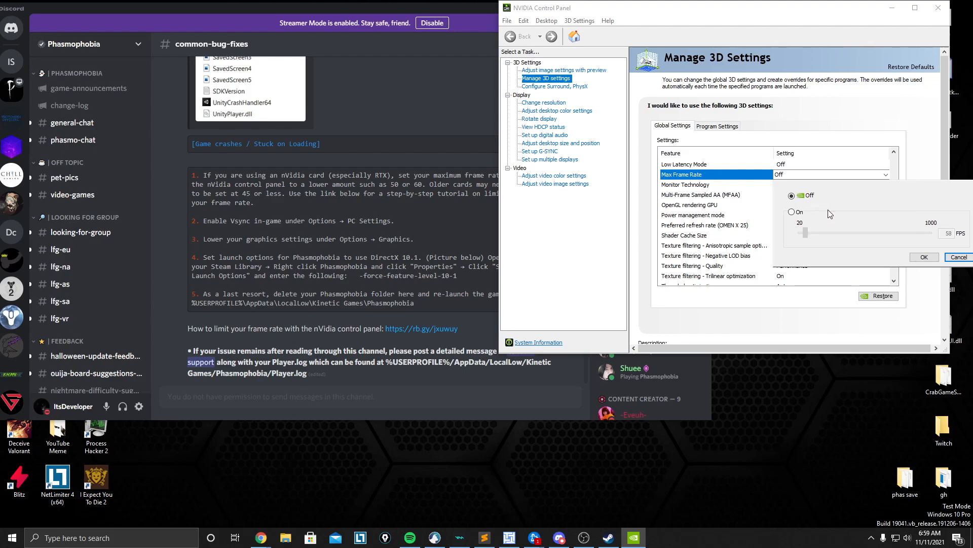
left_click(956, 260)
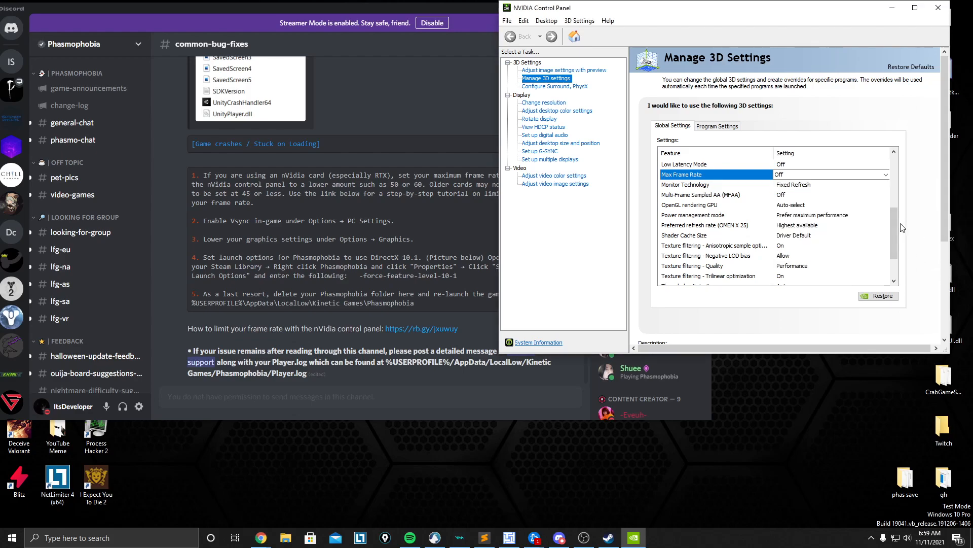
Review the global 3D settings, checking the values for Texture filtering - Quality and Preferred refresh rate.
left_click_drag(897, 226, 905, 159)
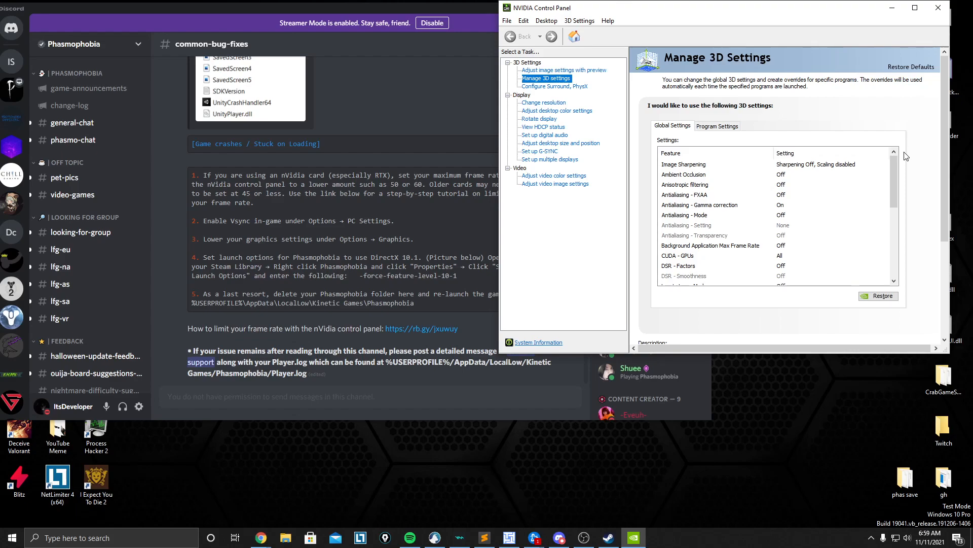
left_click_drag(890, 160, 892, 254)
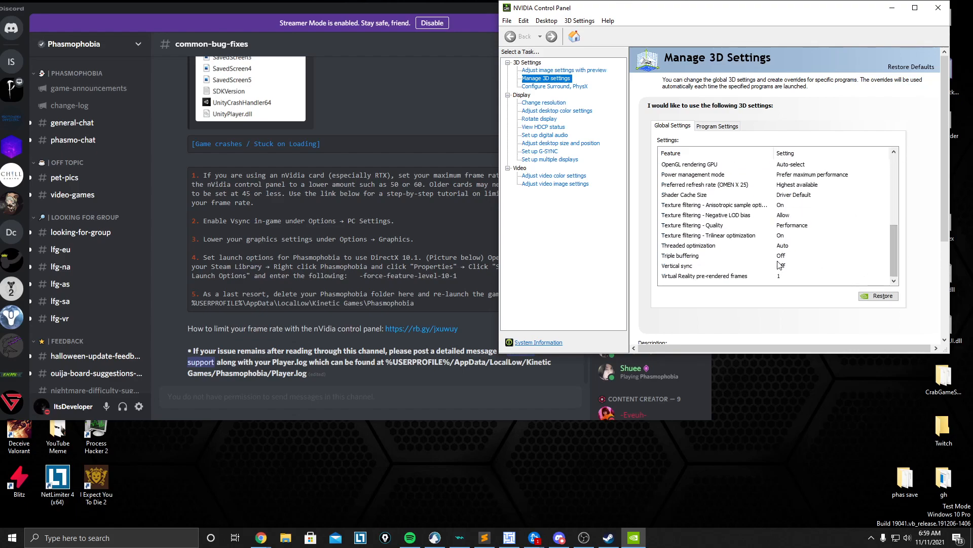
left_click(682, 229)
left_click(827, 226)
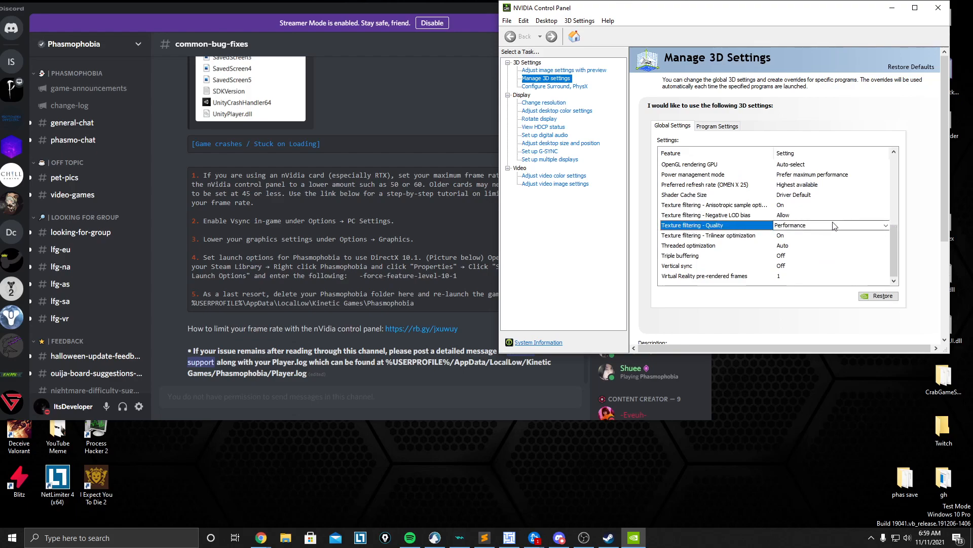
left_click_drag(896, 243, 895, 217)
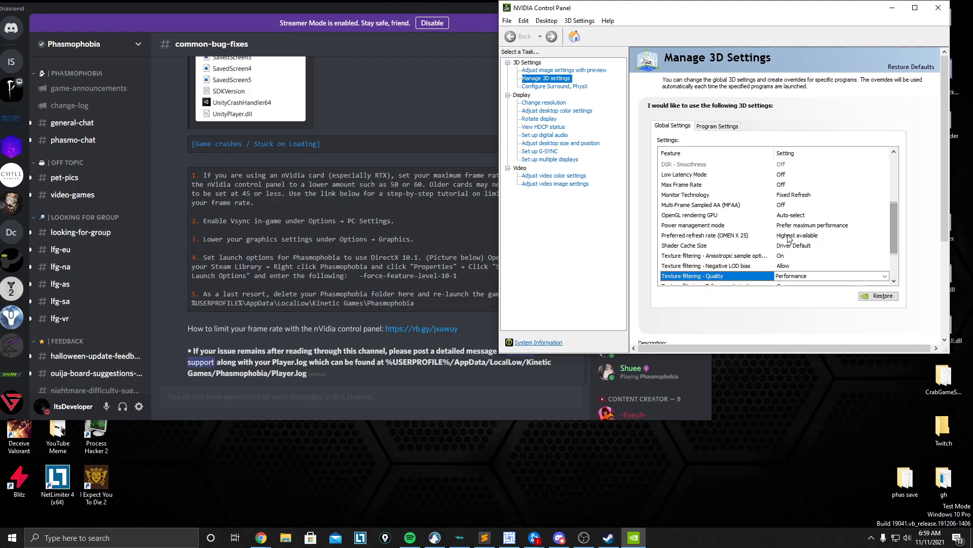
left_click(728, 235)
left_click(835, 238)
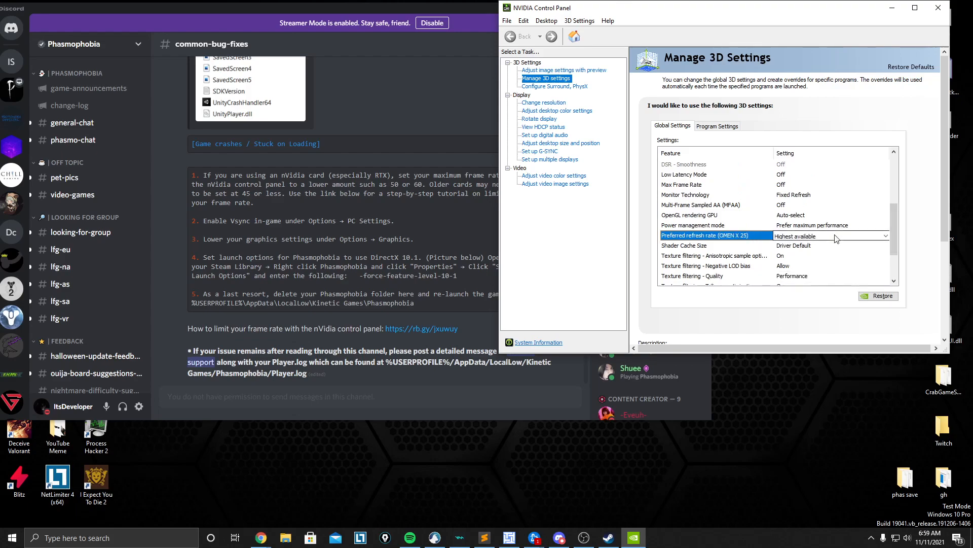
Inspect the available Power management mode options and the remaining global 3D settings.
left_click(746, 226)
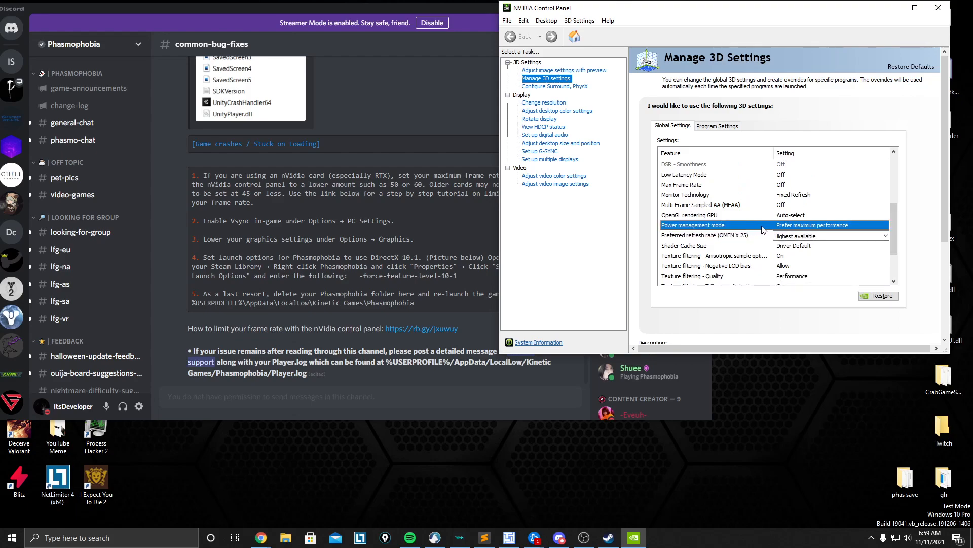
left_click(820, 227)
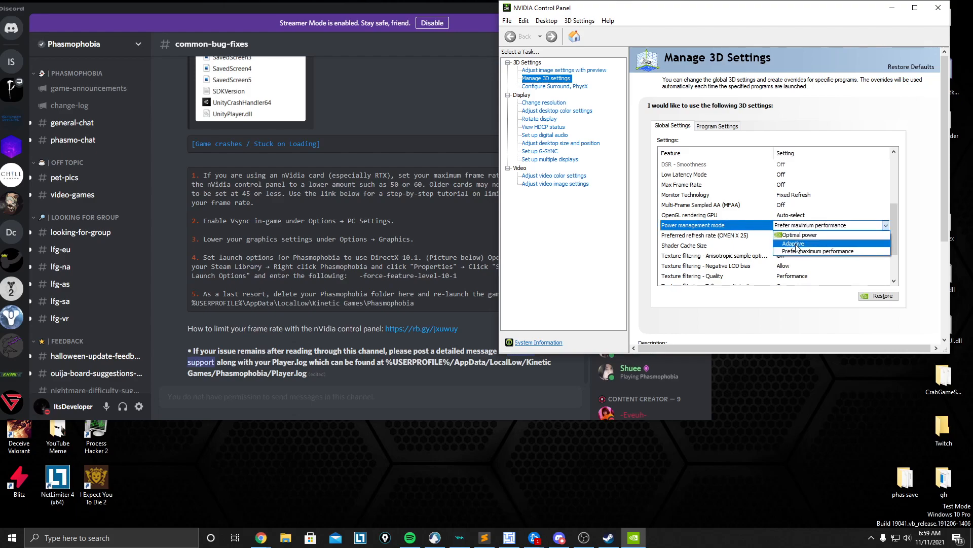
left_click(773, 225)
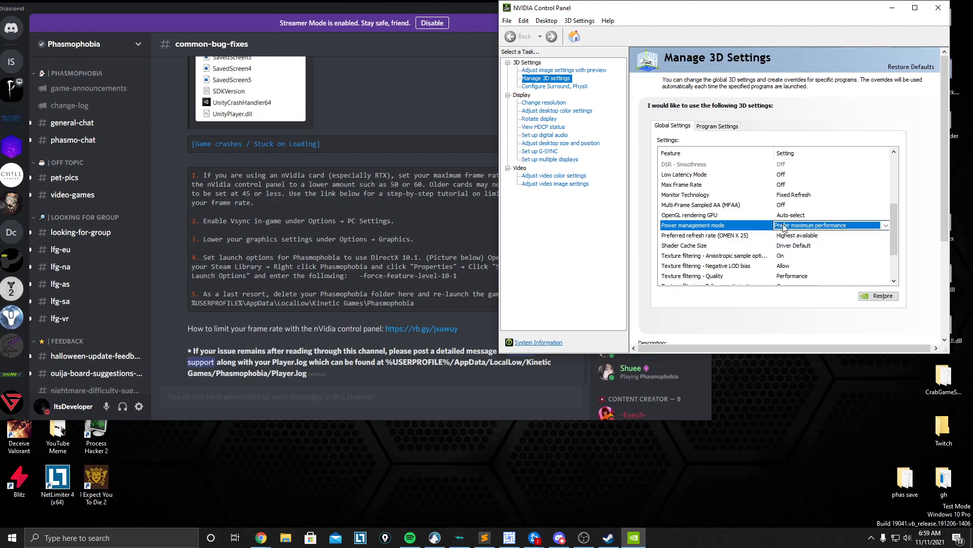
left_click_drag(892, 224, 894, 247)
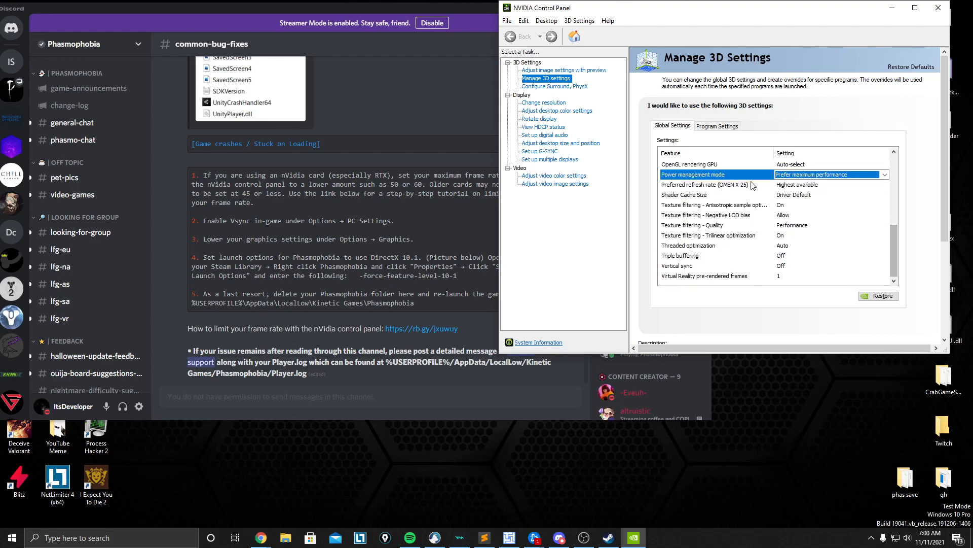
Set the image settings with preview to use the preference emphasizing Performance, and apply the change.
left_click(567, 71)
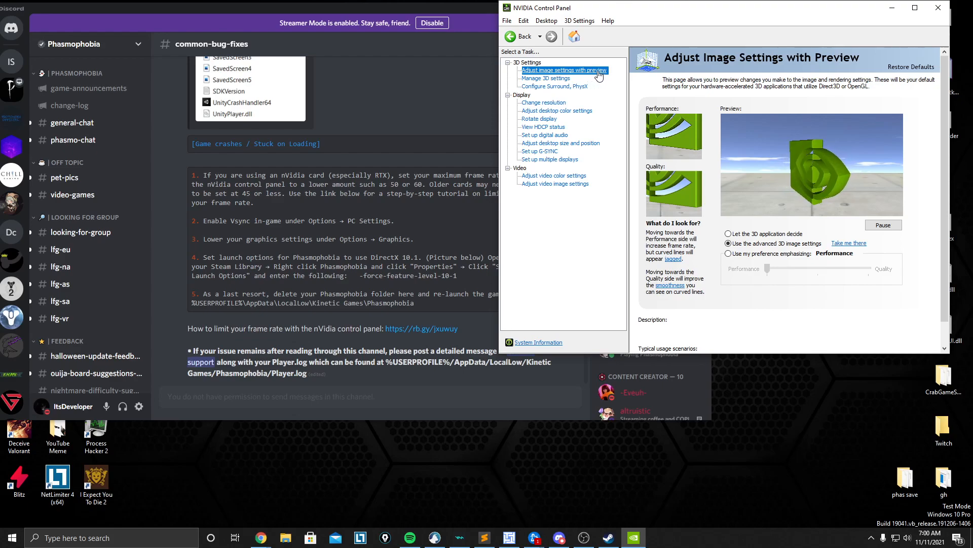
left_click(753, 254)
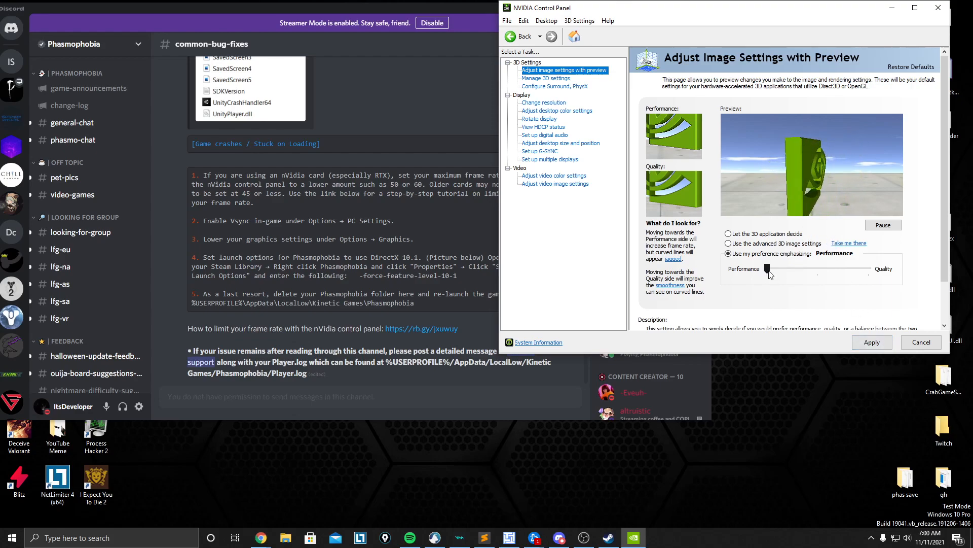
left_click_drag(737, 265, 718, 272)
left_click(881, 347)
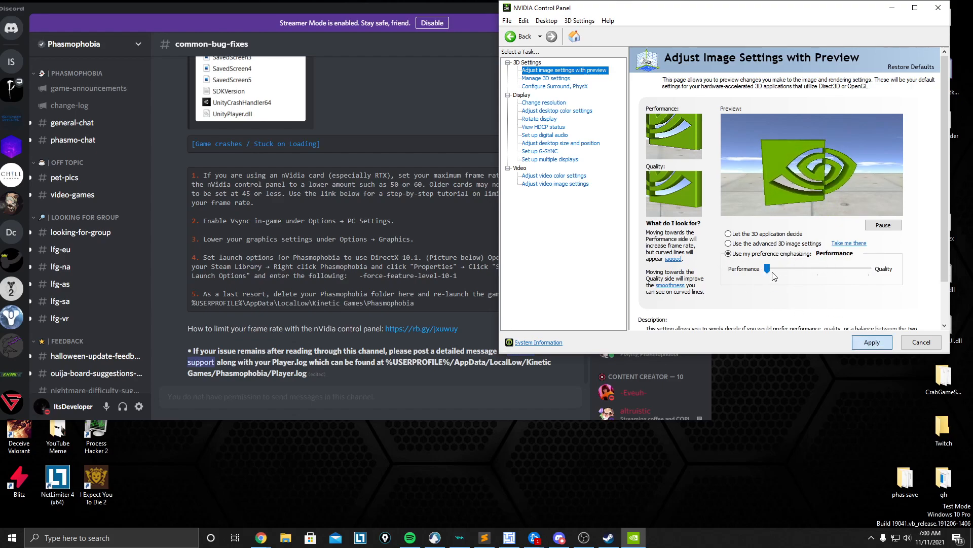
left_click(783, 273)
left_click(784, 273)
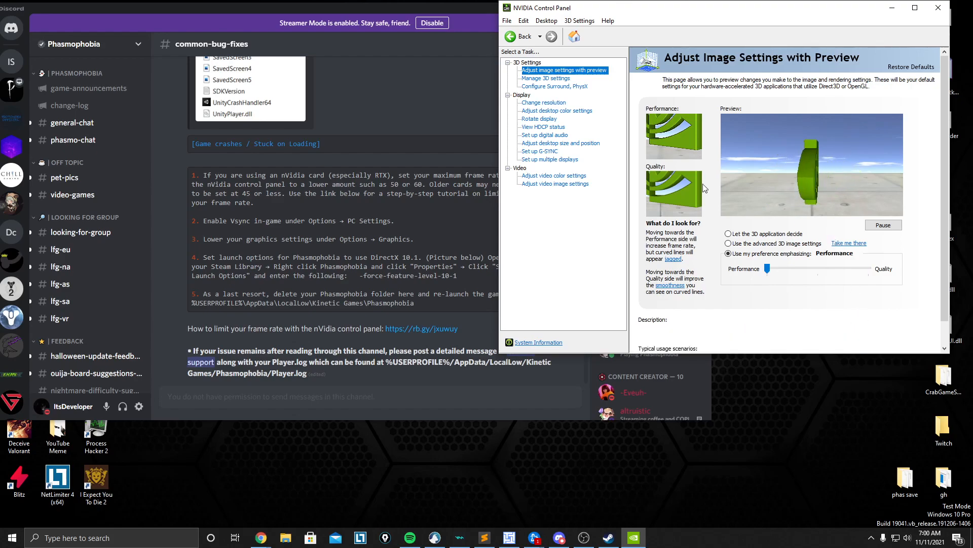
Look over the global 3D settings list once more and close the NVIDIA Control Panel.
key("Down")
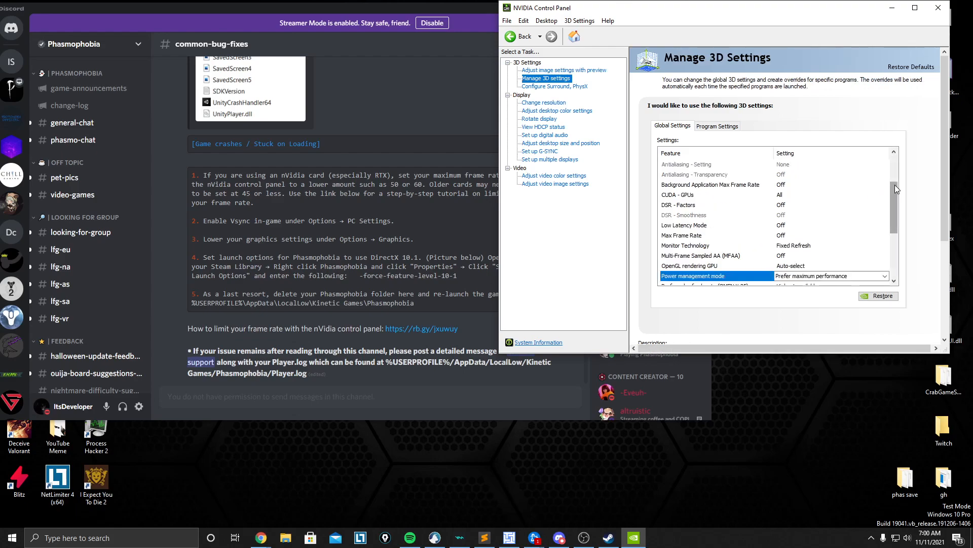
scroll(893, 189, "down", 1)
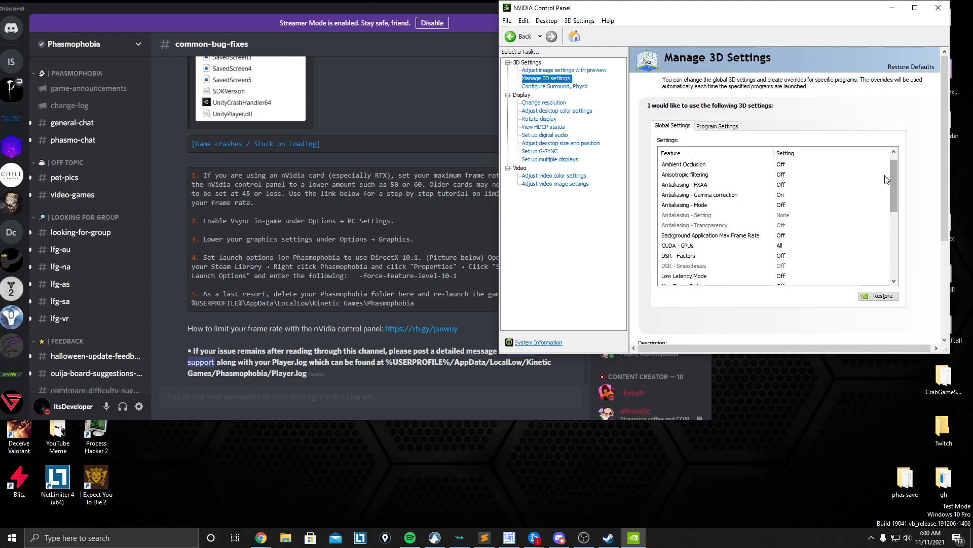
left_click(938, 9)
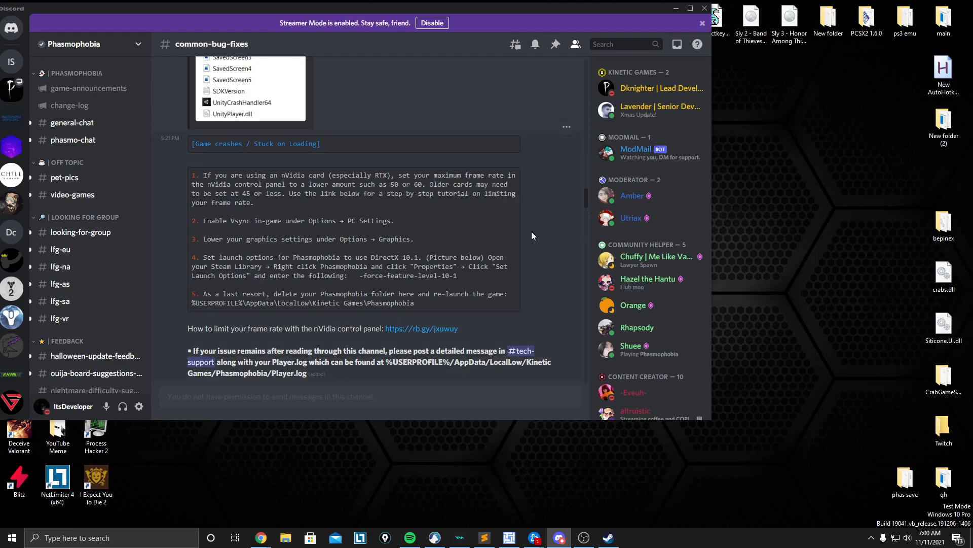
Copy the launch option -force-feature-level-10-1 from the bug-fix guide and open Phasmophobia's properties in the Steam library.
left_click_drag(360, 276, 457, 276)
right_click(458, 276)
left_click(487, 287)
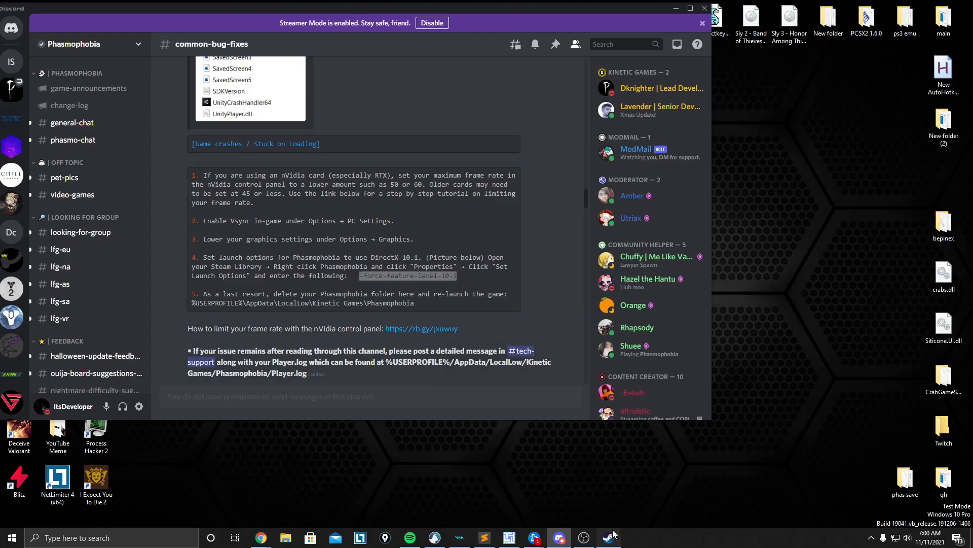
left_click_drag(972, 106, 664, 40)
left_click(919, 201)
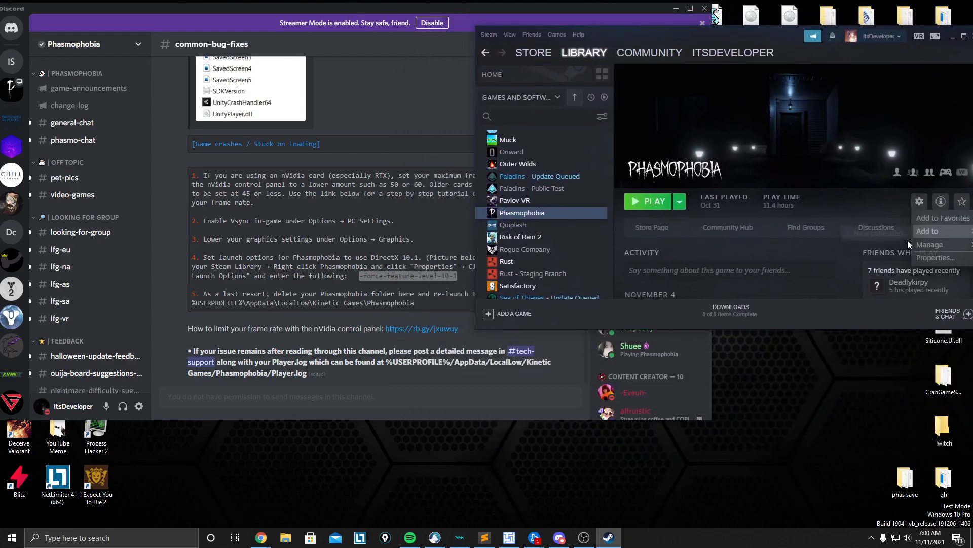
left_click(931, 260)
Replace Phasmophobia's launch options with the copied -force-feature-level-10-1 and close the properties.
left_click_drag(506, 352, 344, 348)
left_click(420, 354)
key("BackSpace")
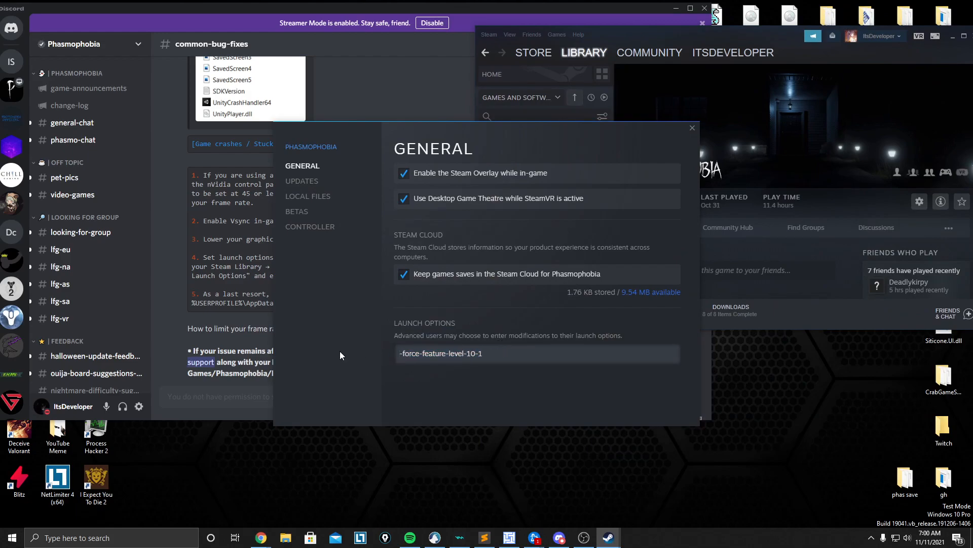
left_click_drag(500, 144, 590, 114)
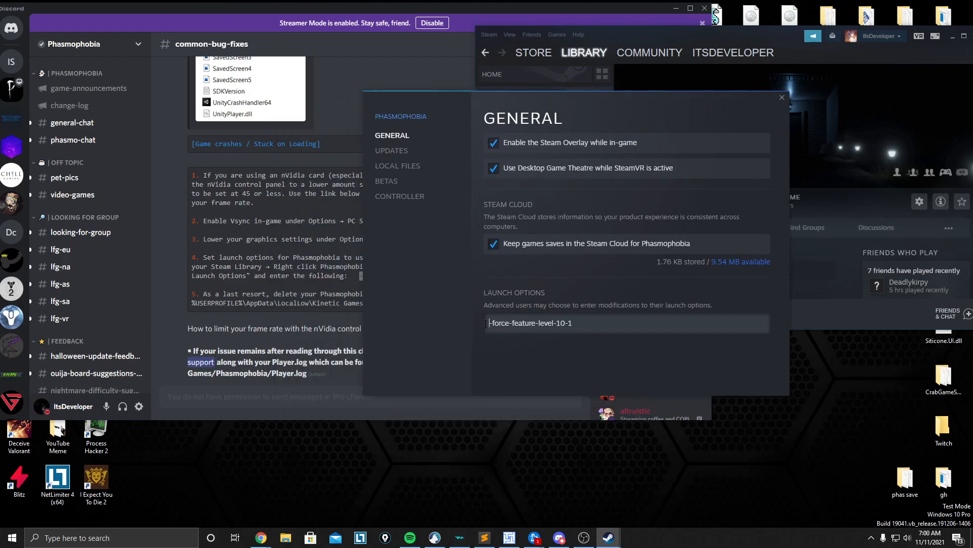
mouse_move(493, 327)
left_mouse_down()
mouse_move(580, 326)
mouse_move(482, 326)
left_mouse_up()
right_click(527, 327)
left_click(555, 363)
left_click_drag(549, 108, 612, 128)
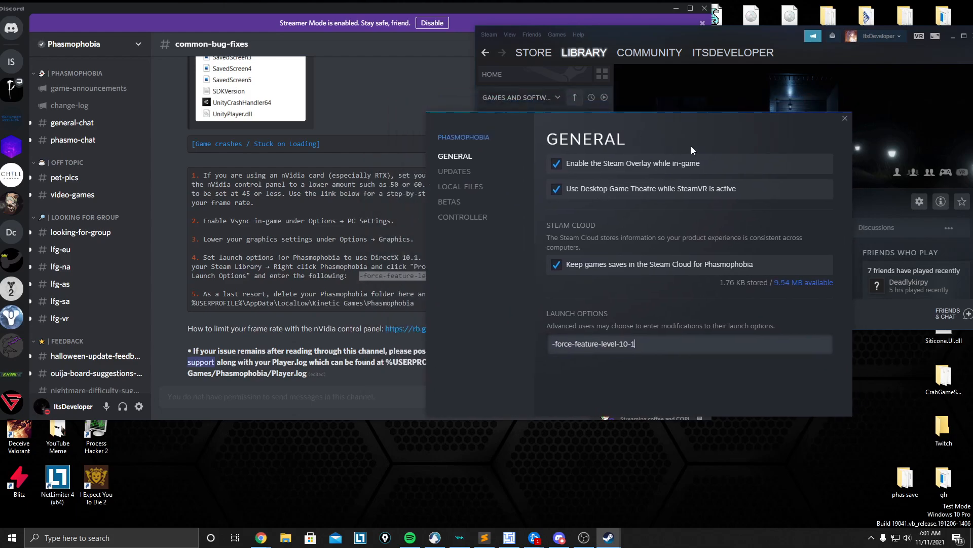
left_click(843, 119)
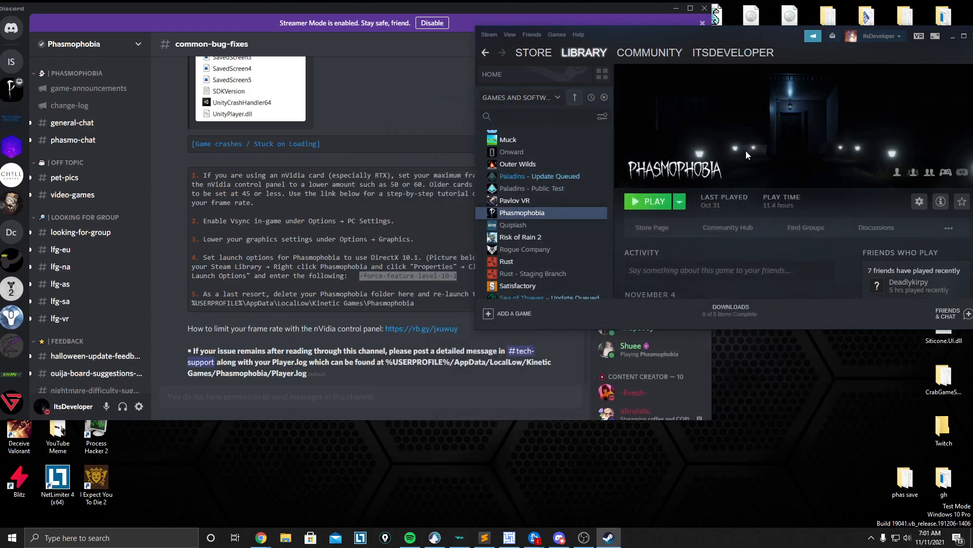
Reopen Phasmophobia's properties from the library list to check the launch options, and close them.
right_click(561, 217)
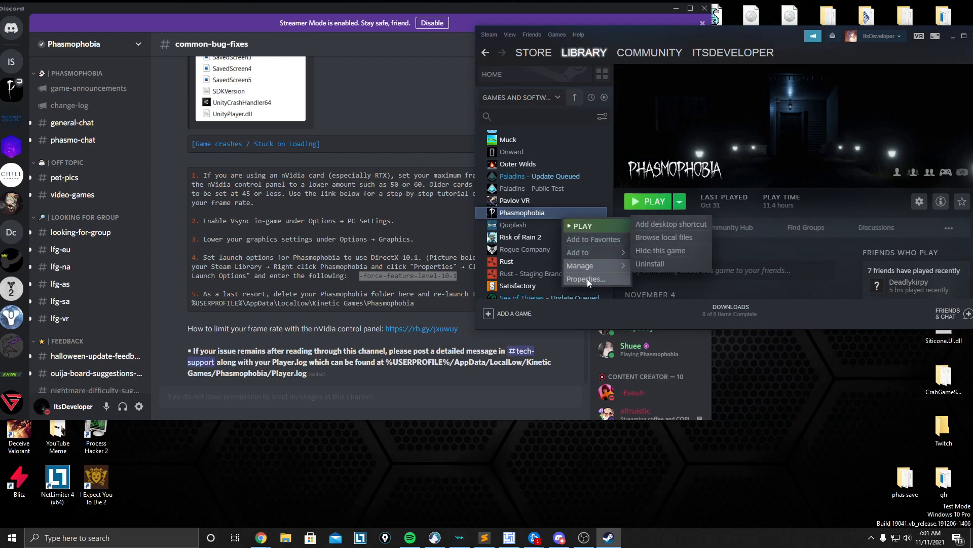
left_click(587, 278)
left_click_drag(493, 360, 393, 359)
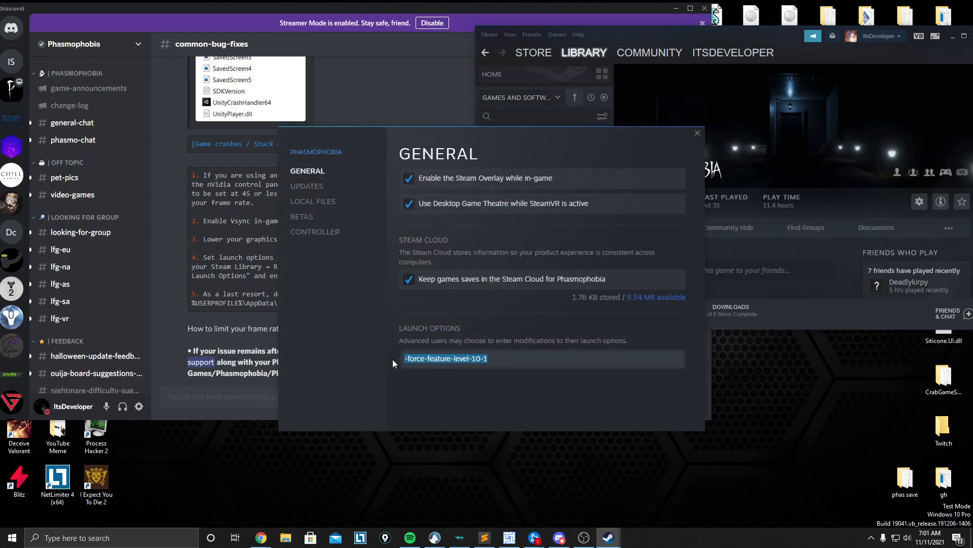
left_click(697, 133)
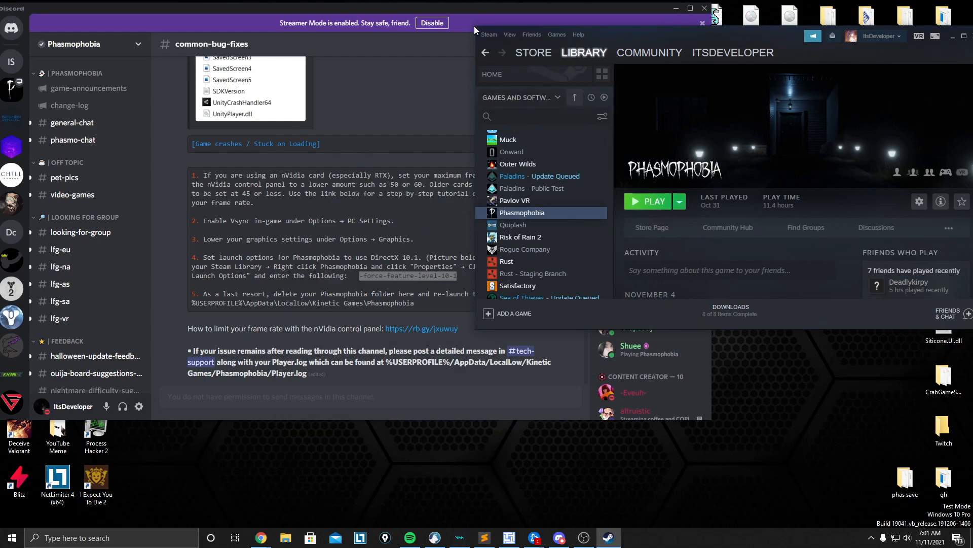
Switch back to the bug-fix guide in Discord and examine the enlarged picture of recommended in-game graphics settings.
left_click_drag(478, 26, 523, 5)
left_click(416, 184)
scroll(394, 218, "down", 1)
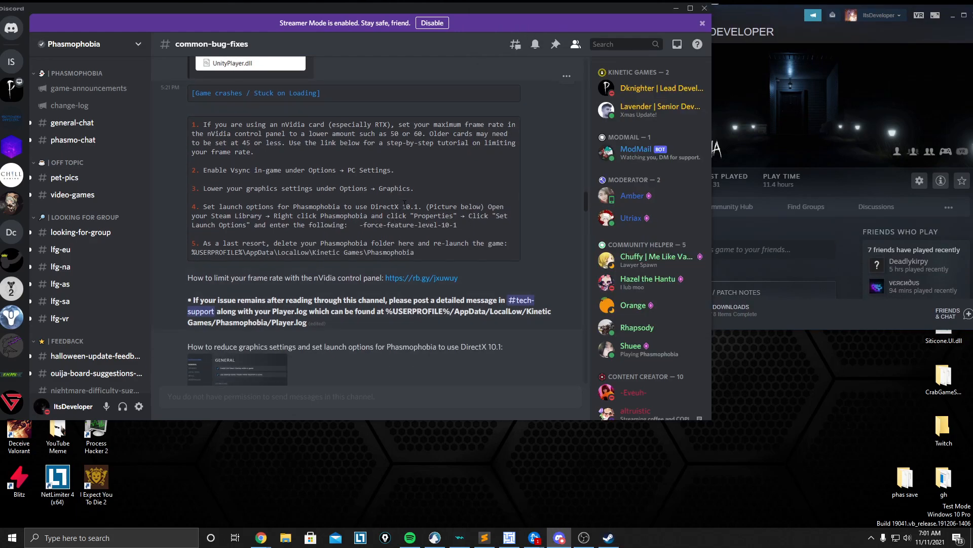
scroll(404, 204, "down", 4)
scroll(328, 182, "down", 2)
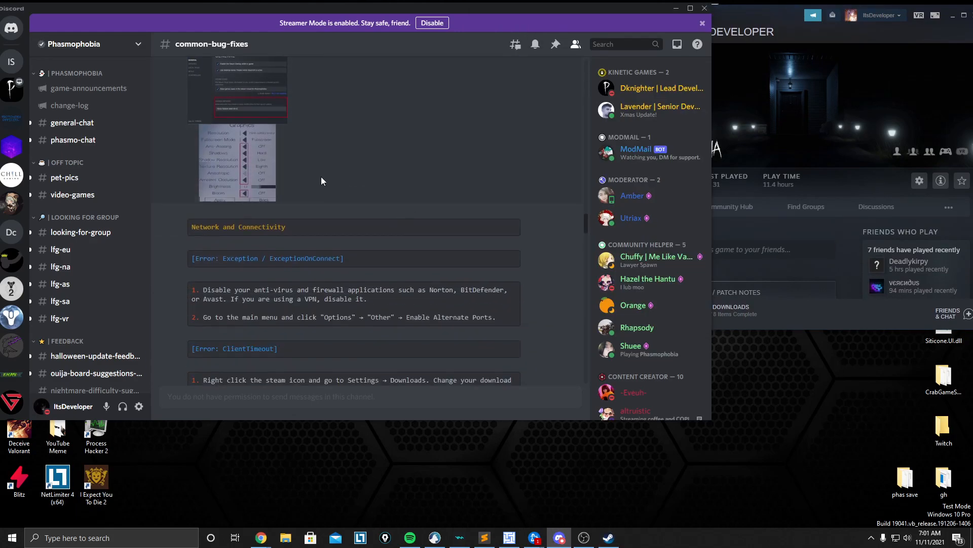
left_click(260, 166)
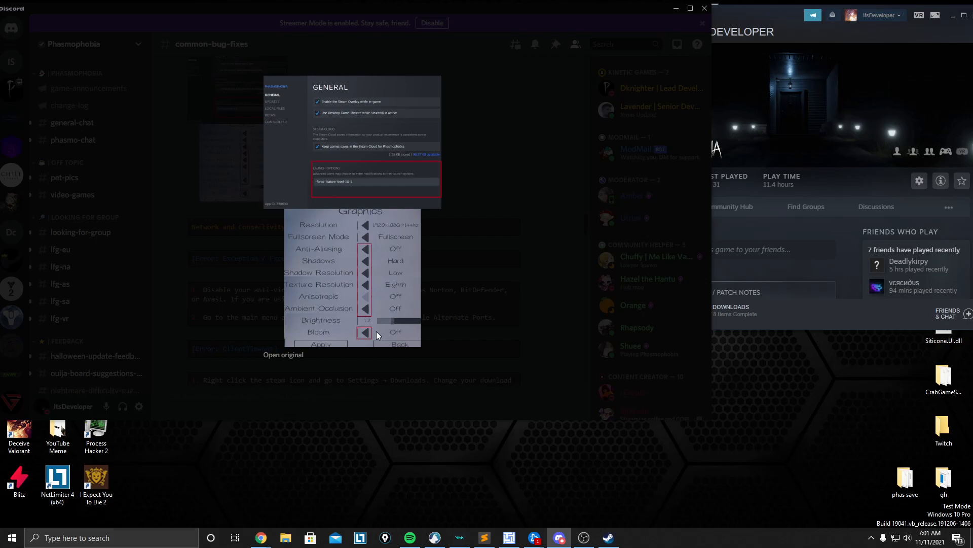
left_click(458, 321)
Review the guide's instructions on crashes, loading and audio problems, and go to the end of the channel.
scroll(456, 315, "up", 3)
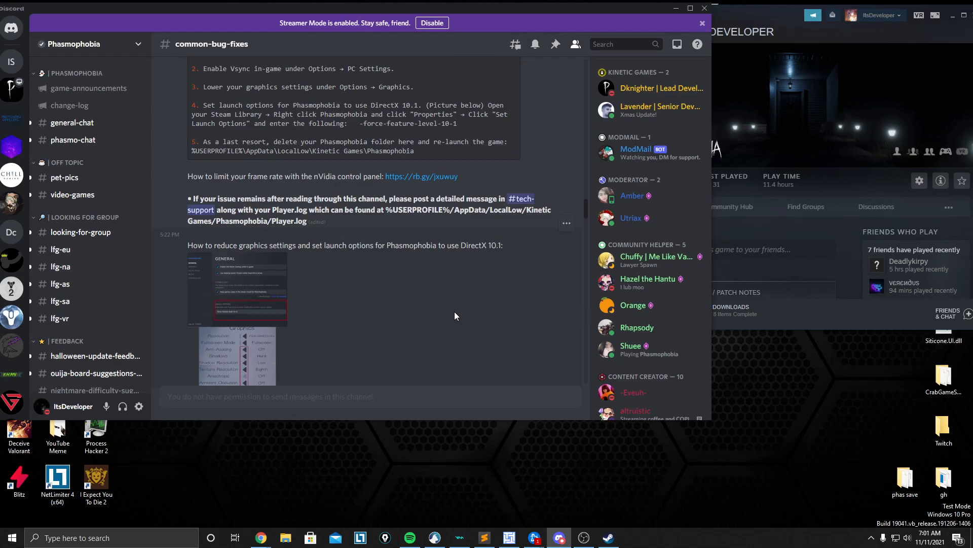
scroll(455, 311, "up", 2)
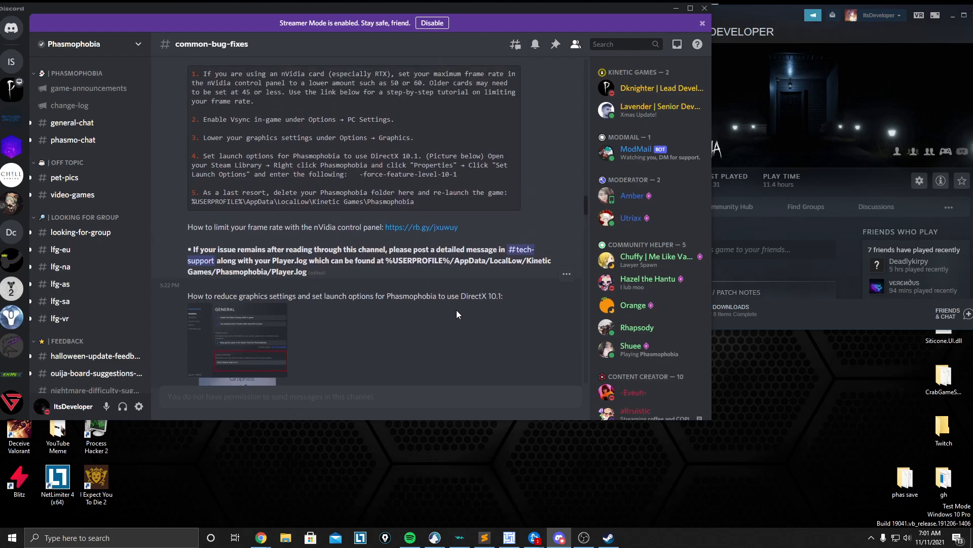
scroll(456, 309, "up", 6)
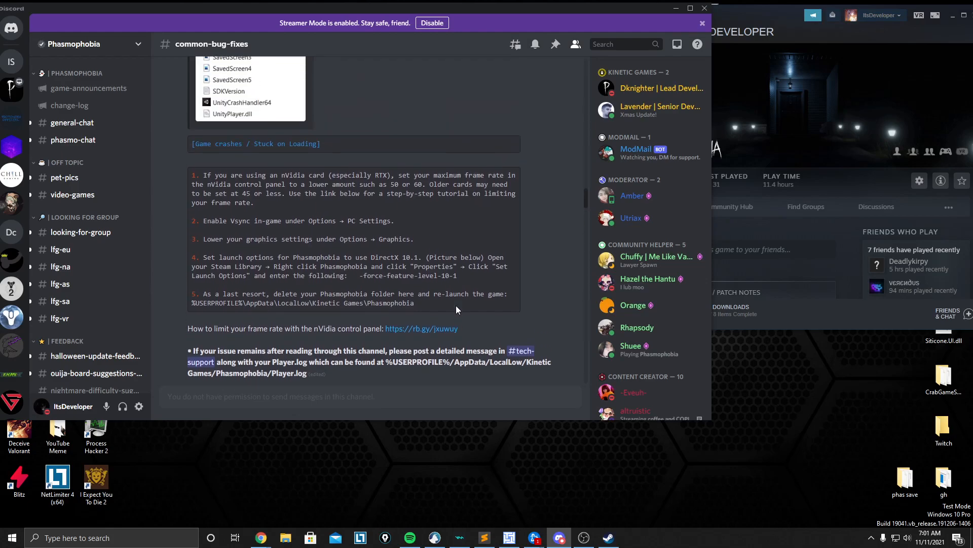
scroll(434, 311, "up", 5)
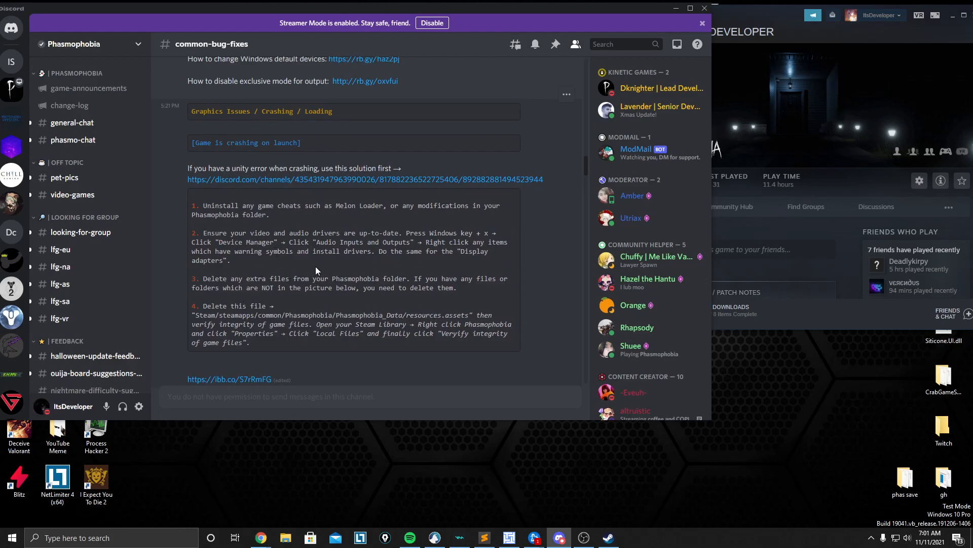
scroll(327, 267, "up", 10)
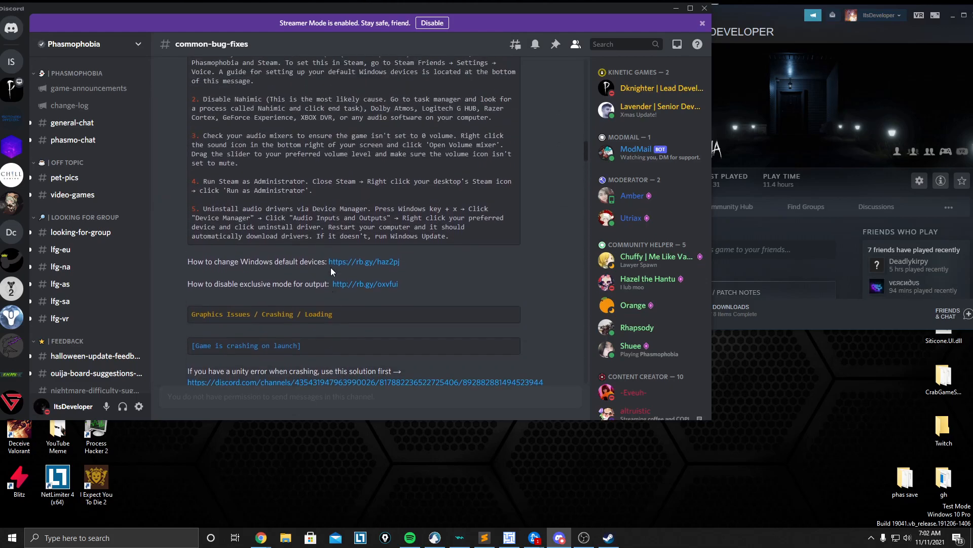
scroll(331, 271, "up", 1)
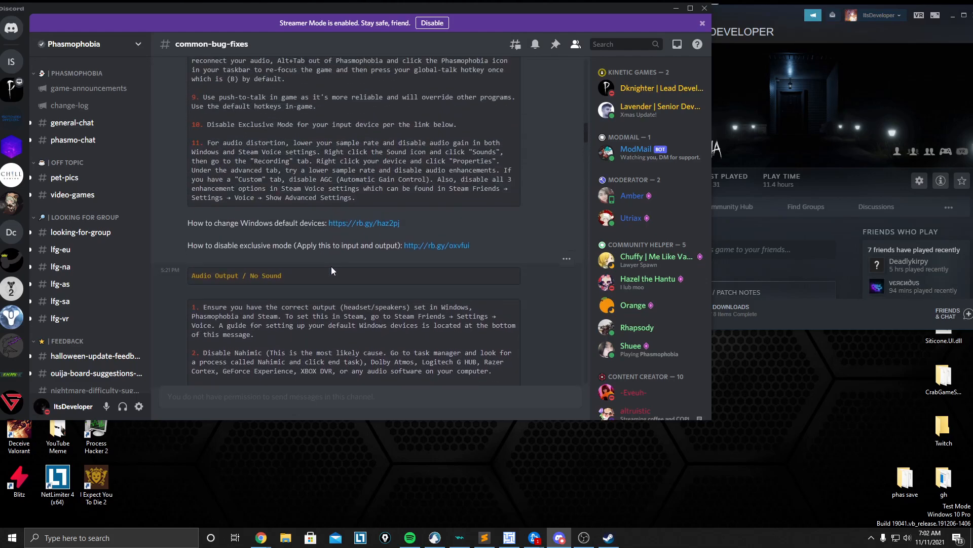
left_click_drag(582, 130, 576, 384)
Browse Phasmophobia's local files from its Steam properties to inspect the install folder, and close both windows.
left_click(797, 315)
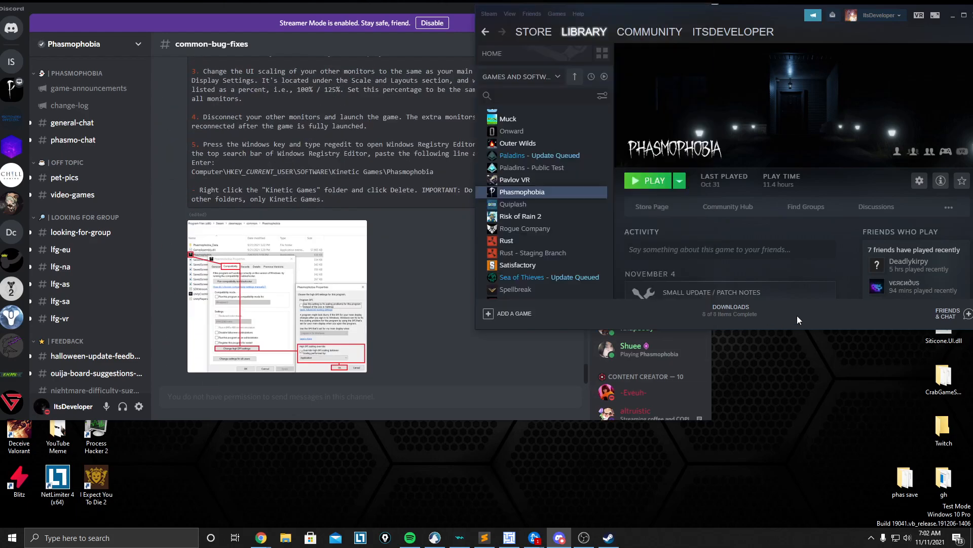
left_click(920, 181)
left_click(931, 230)
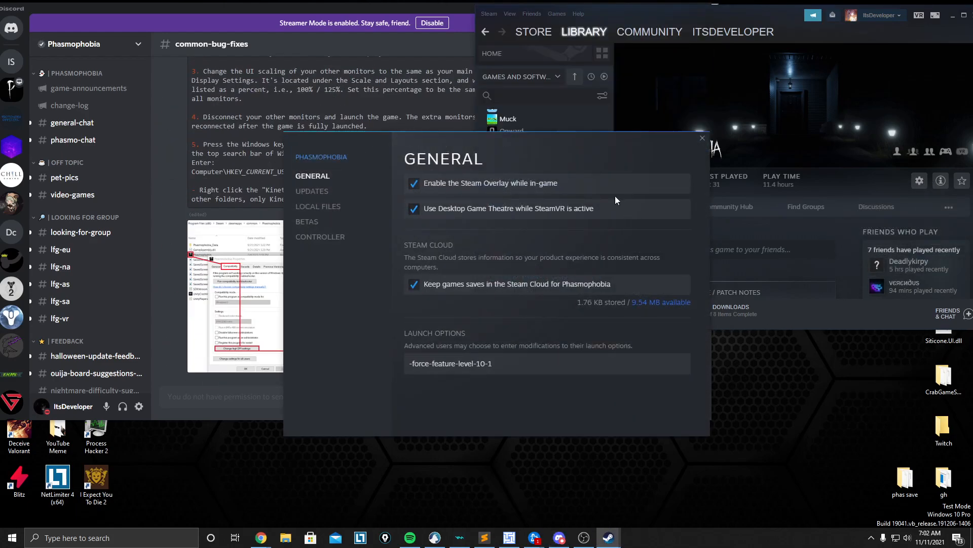
left_click_drag(434, 193, 605, 185)
left_click(502, 199)
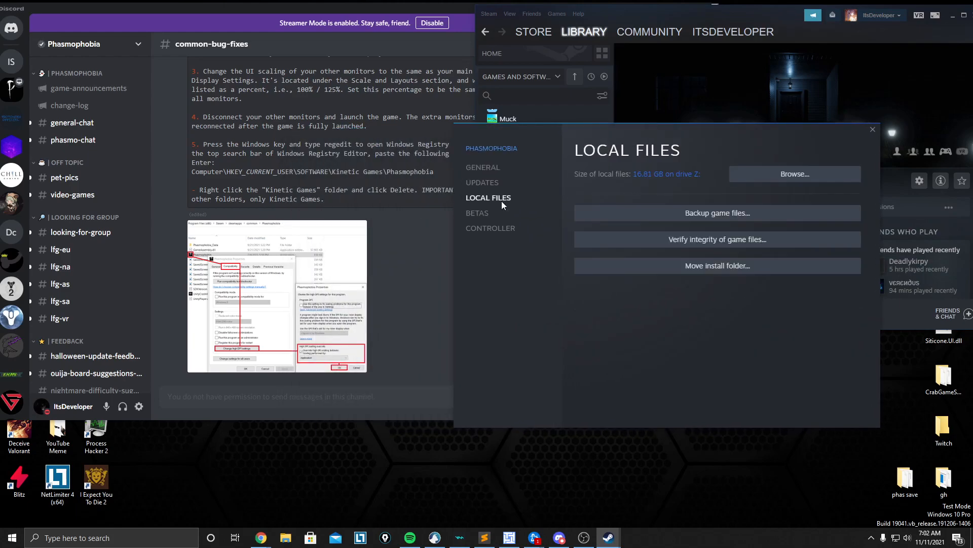
left_click(758, 176)
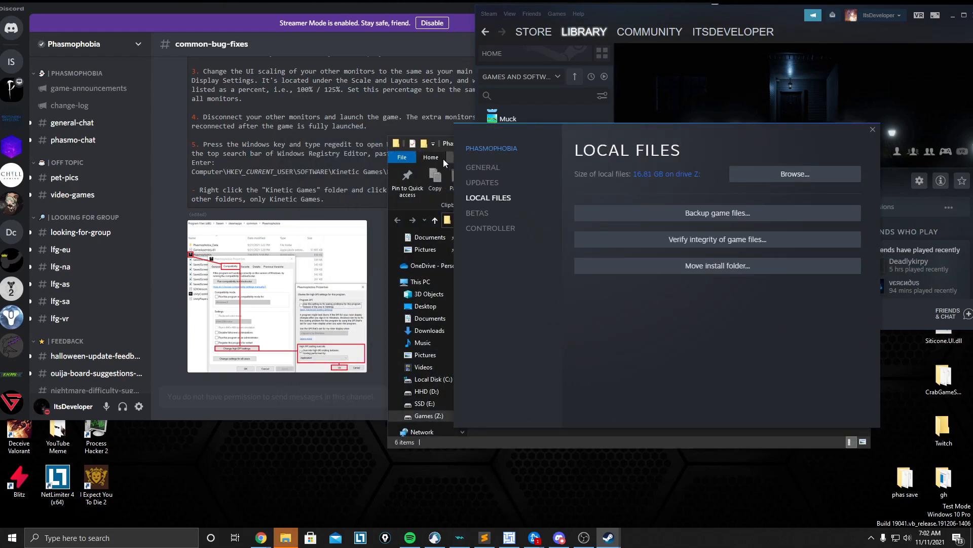
left_click_drag(449, 146, 405, 152)
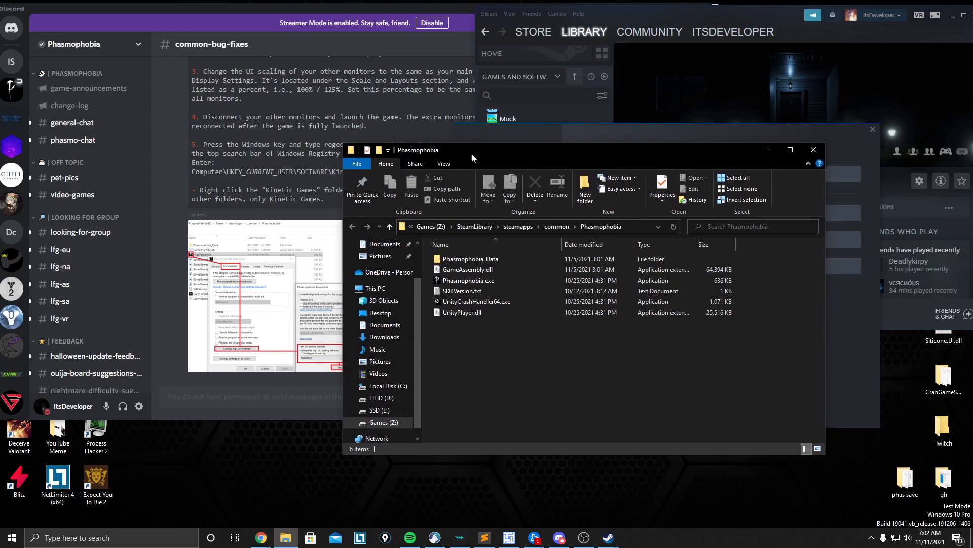
left_click(814, 150)
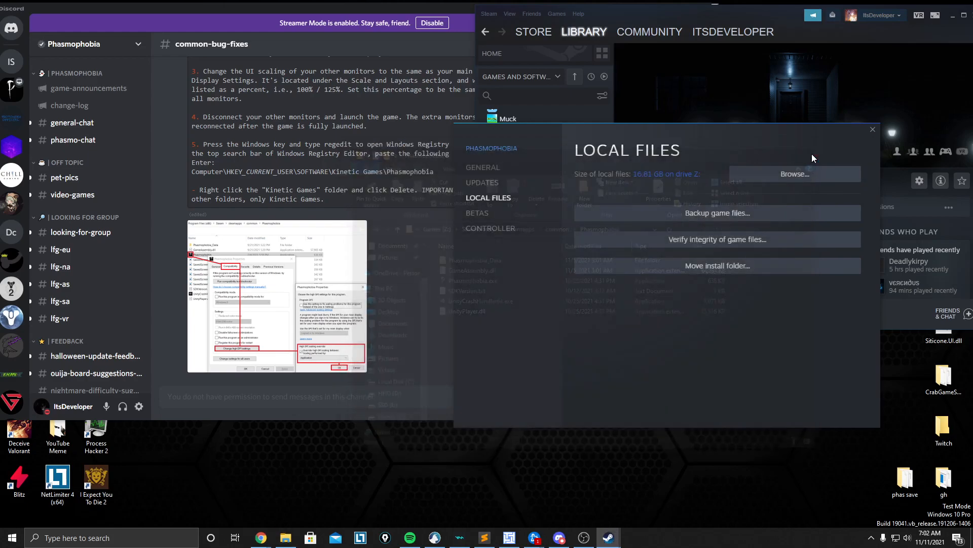
left_click(872, 131)
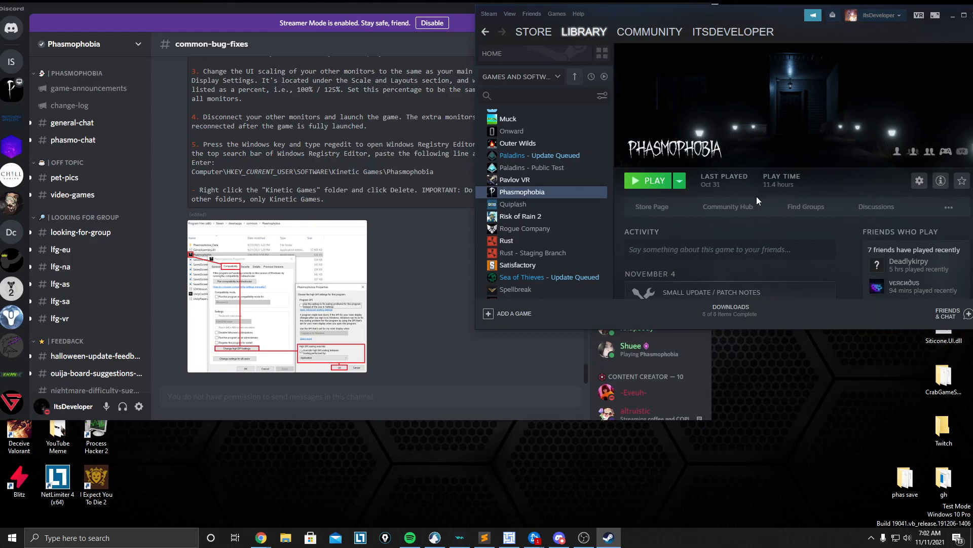
Return to the guide's graphics settings picture, view it enlarged again, and close it.
scroll(412, 250, "up", 6)
scroll(410, 250, "up", 10)
scroll(406, 250, "up", 18)
scroll(406, 250, "down", 5)
left_click(239, 237)
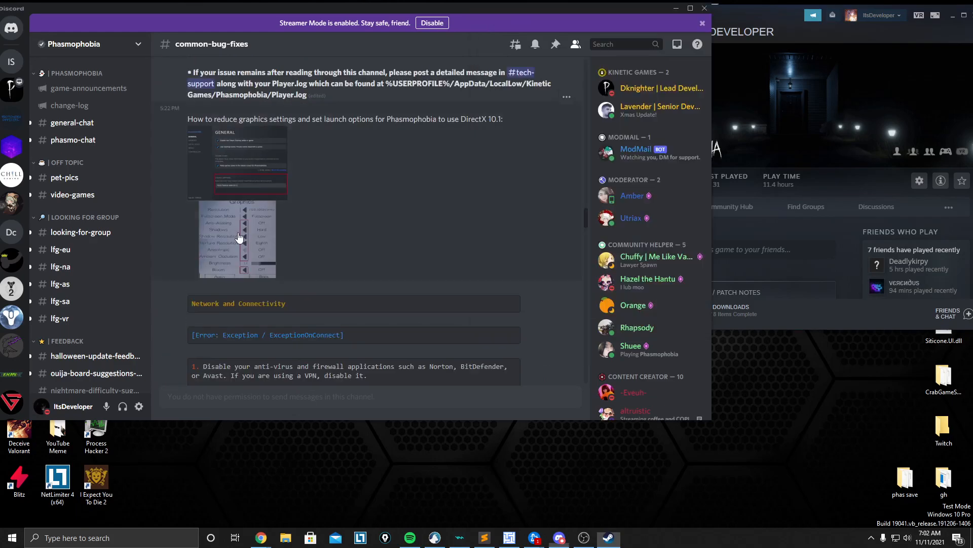
left_click(239, 238)
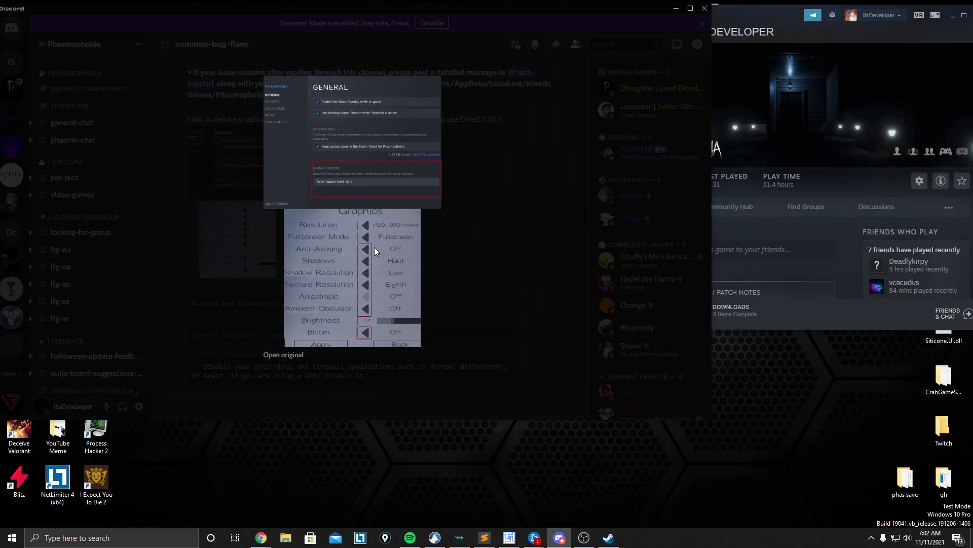
left_click(463, 250)
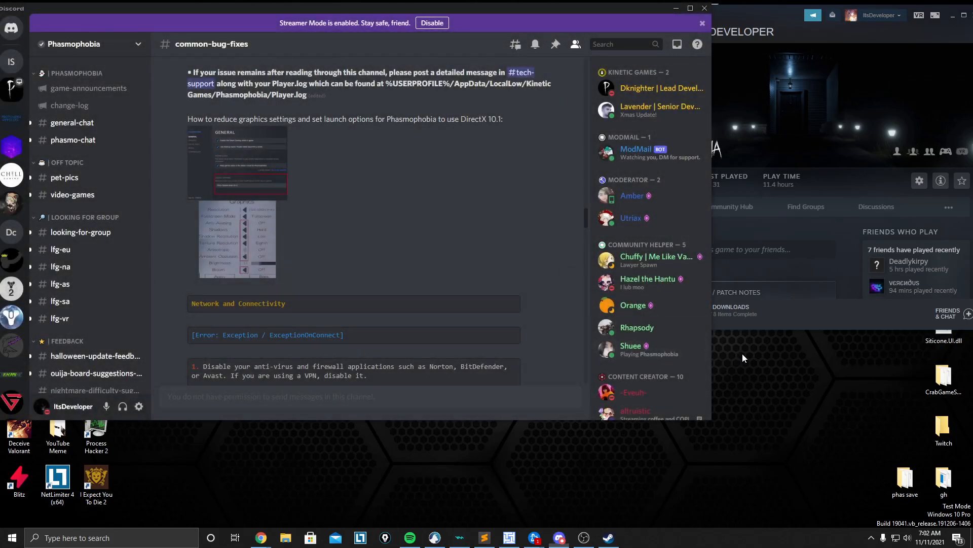
right_click(741, 353)
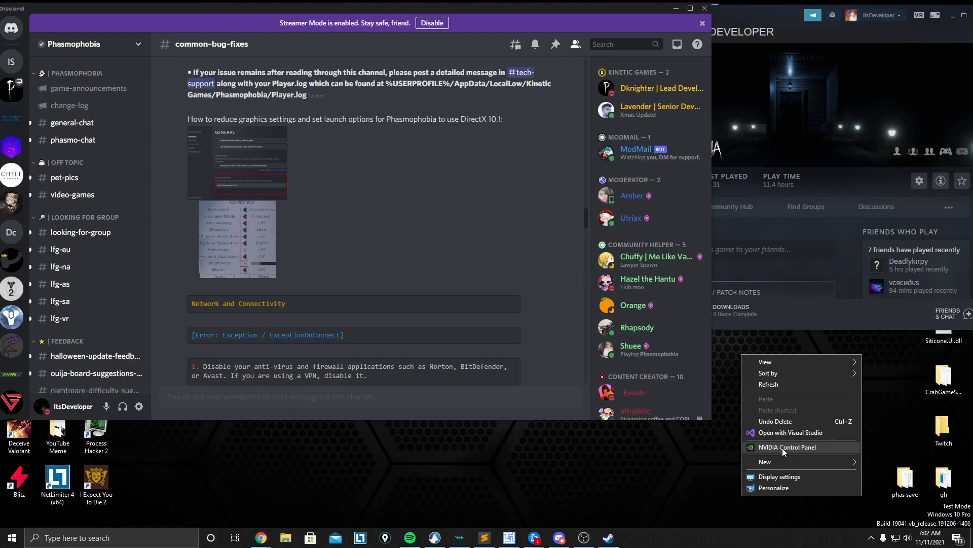
left_click(649, 495)
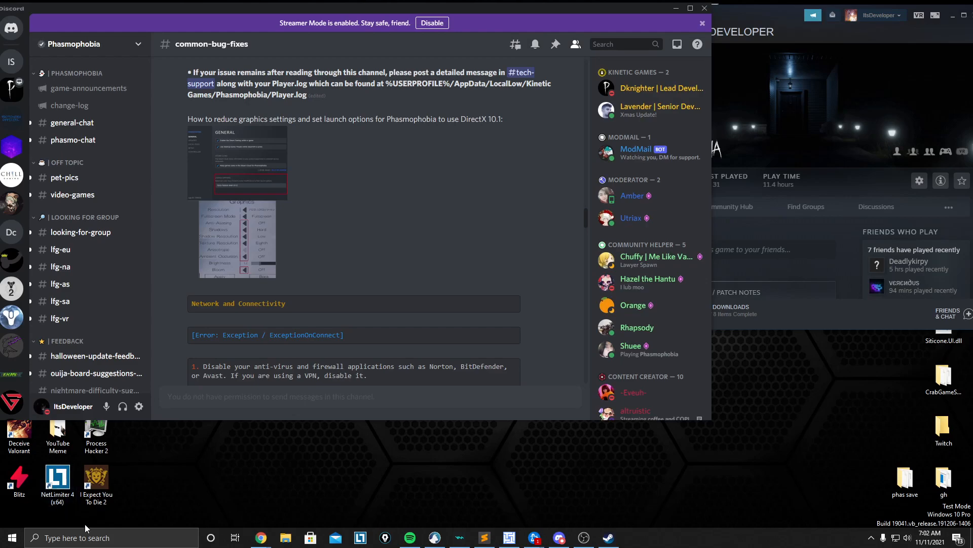
Open Device Manager, scan the computer for hardware changes, and close it again.
left_click(86, 538)
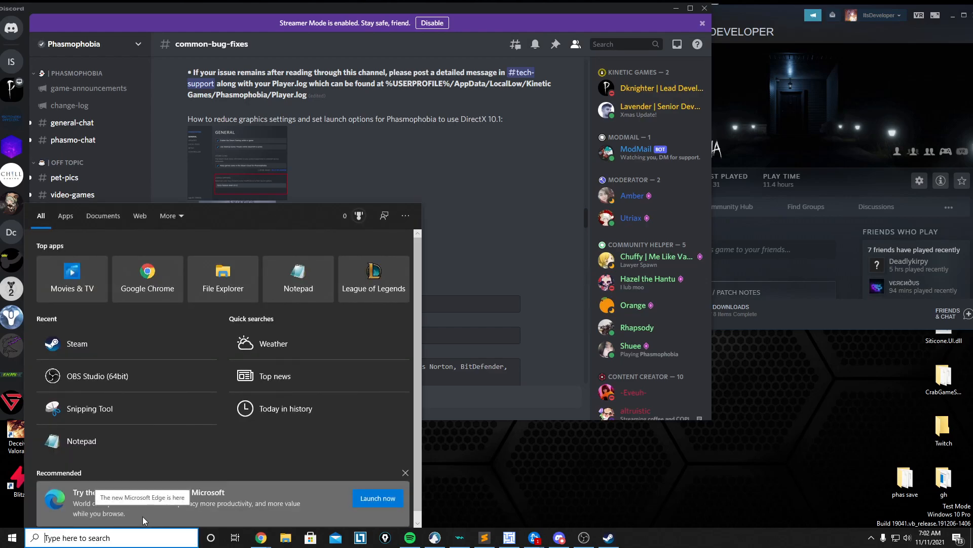
type("dec")
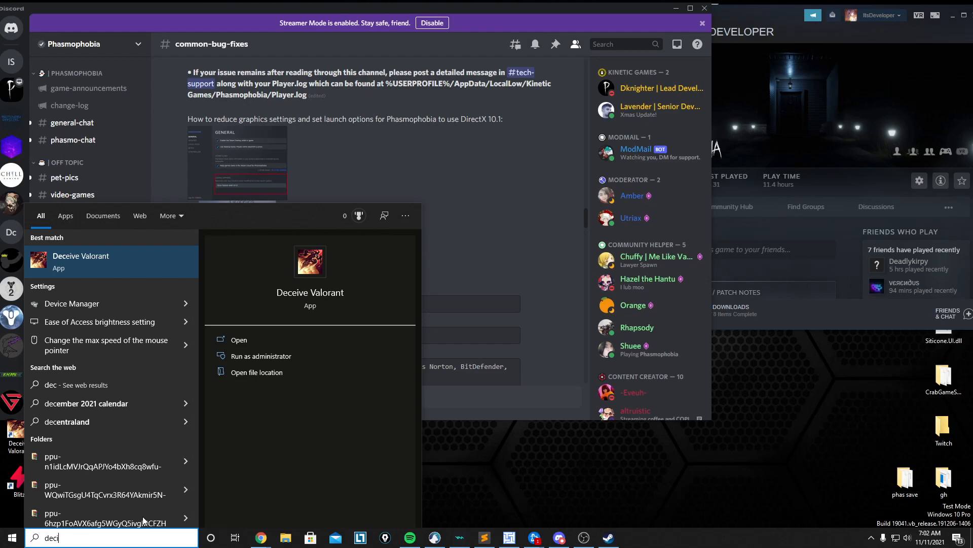
type("ive man")
key("Return")
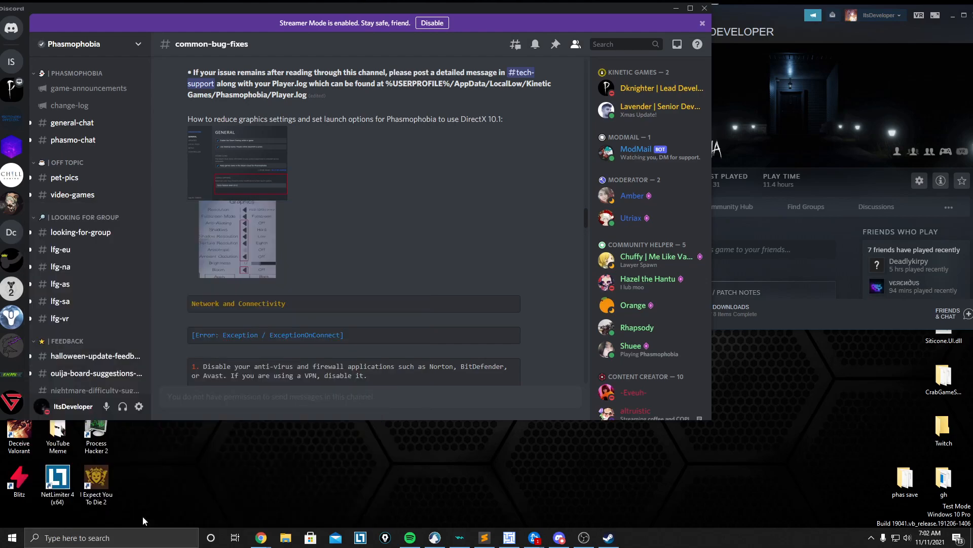
left_click_drag(199, 31, 317, 61)
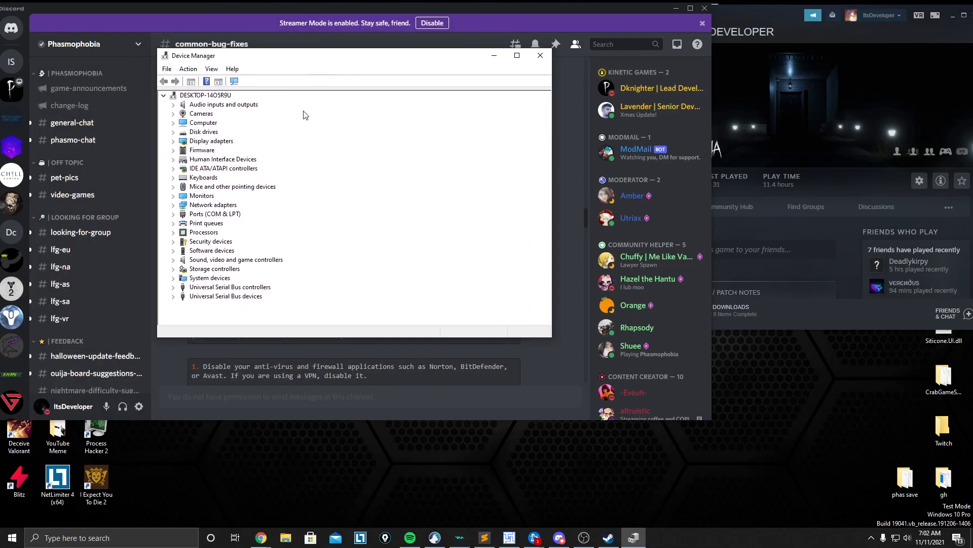
left_click(234, 82)
left_click(233, 82)
left_click(540, 55)
Open the Windows Update settings, review the updates pending installation, and close the window.
left_click(101, 537)
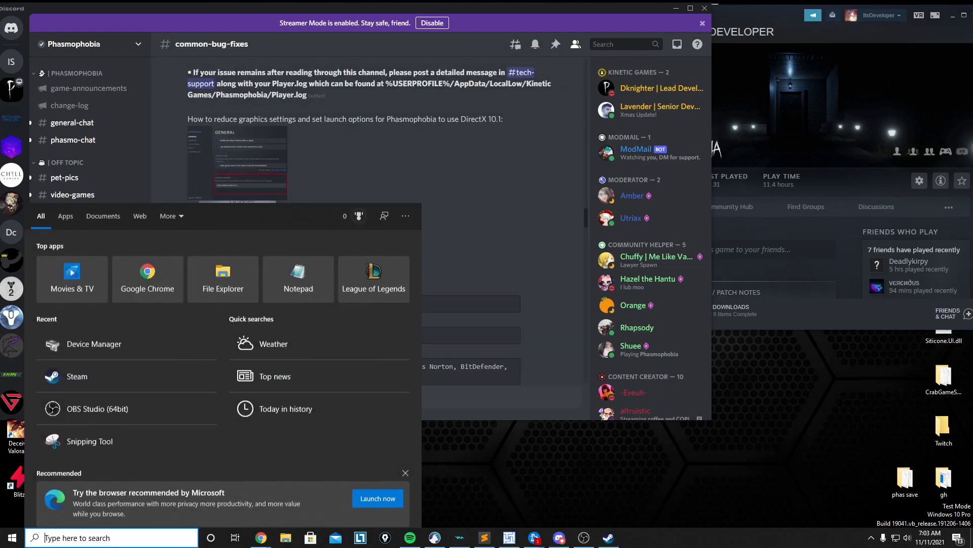
type("update")
key("Return")
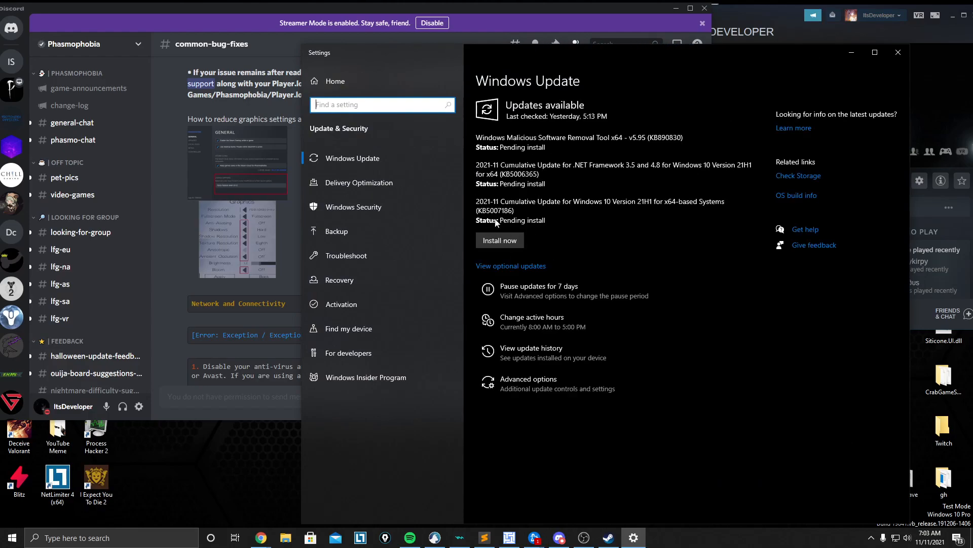
left_click_drag(503, 148, 546, 147)
left_click(546, 149)
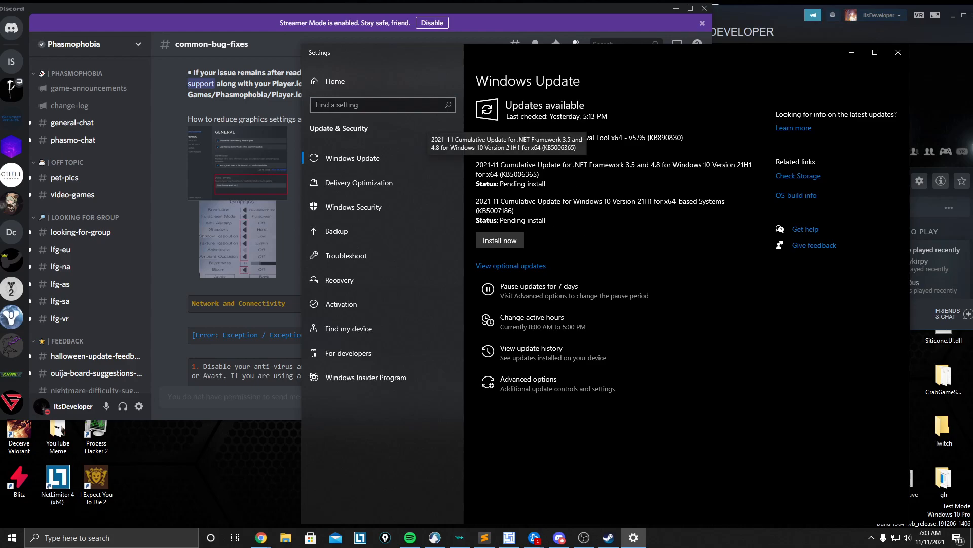
left_click(898, 52)
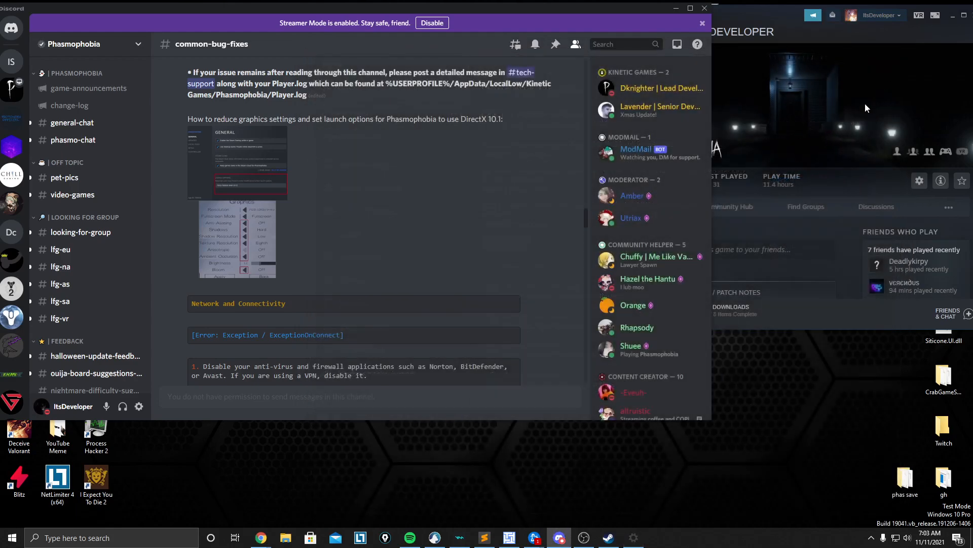
Open GeForce Experience, check the available graphics drivers, and minimize the window.
left_click(98, 544)
type("n")
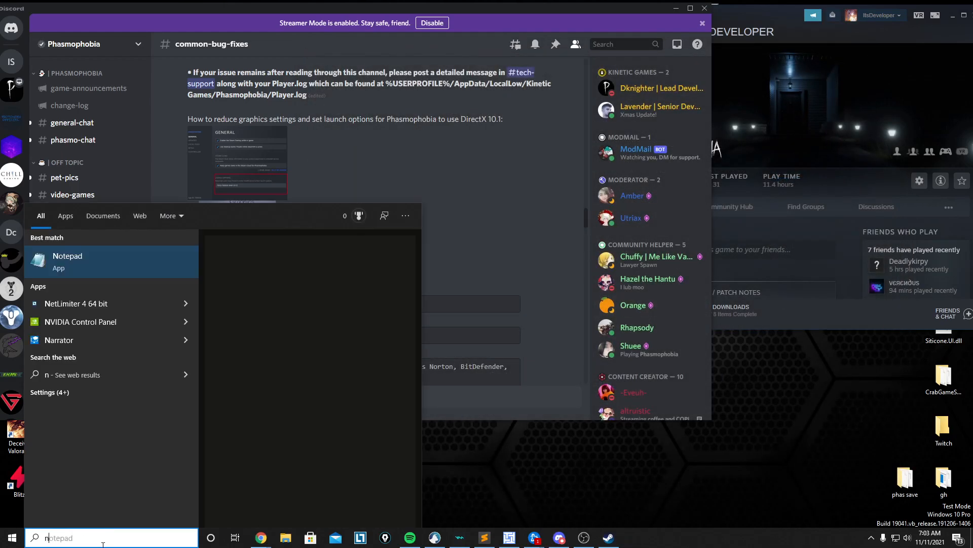
type("vidia")
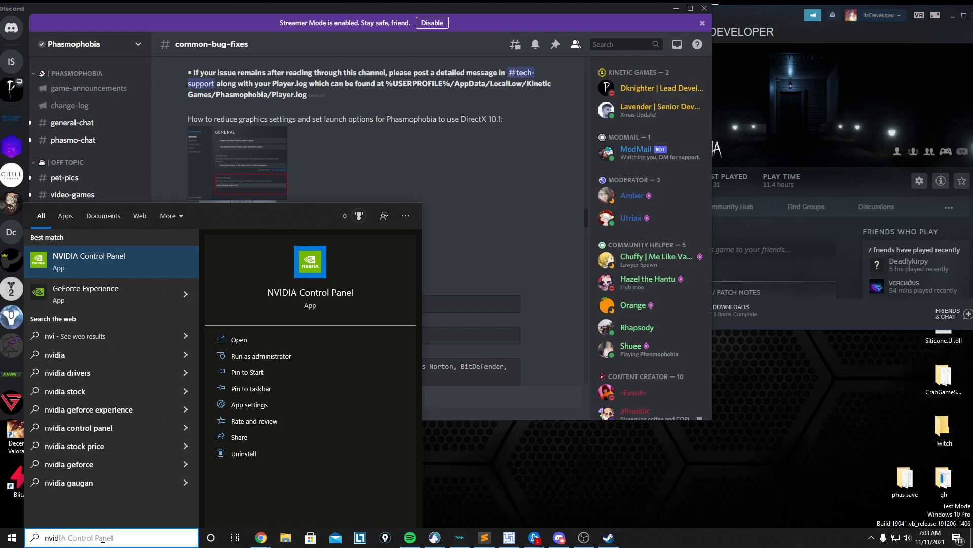
key("Return")
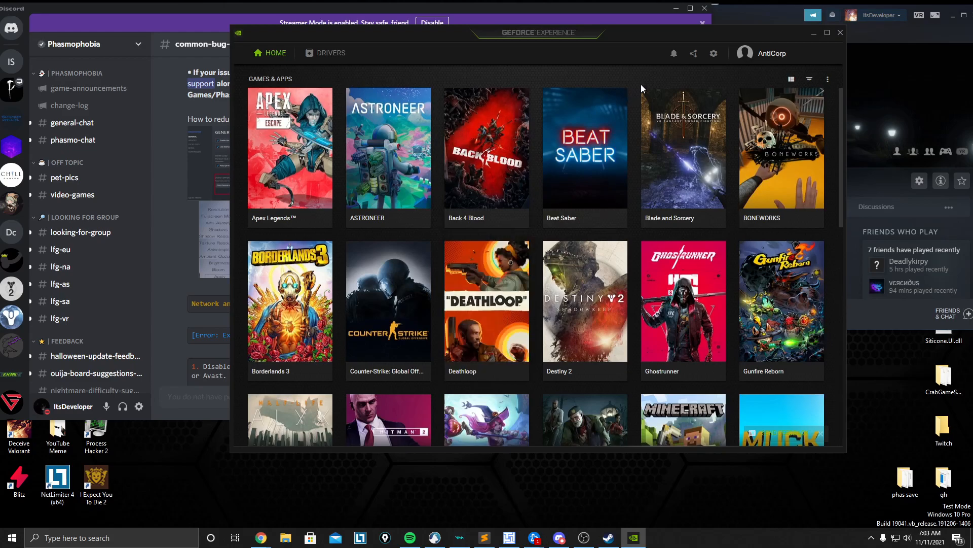
left_click(328, 52)
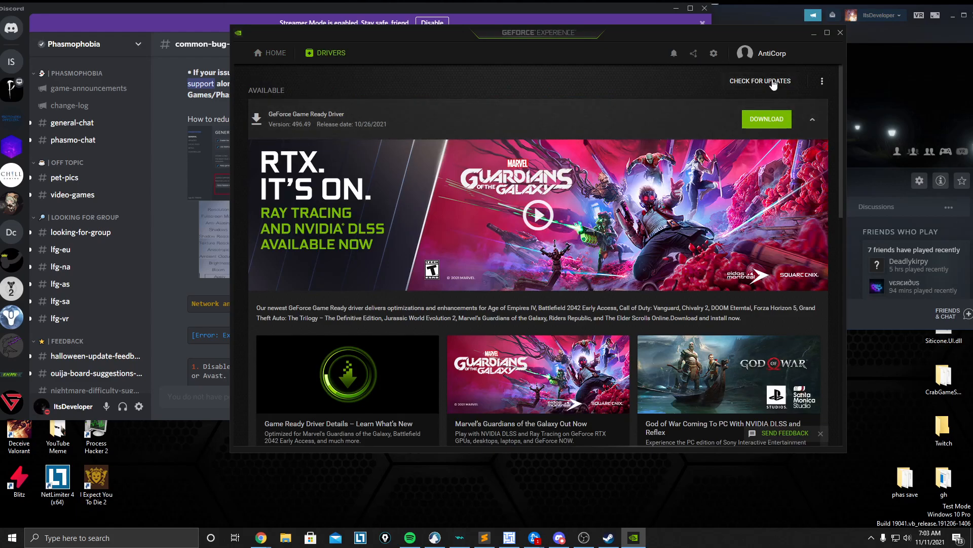
left_click(810, 32)
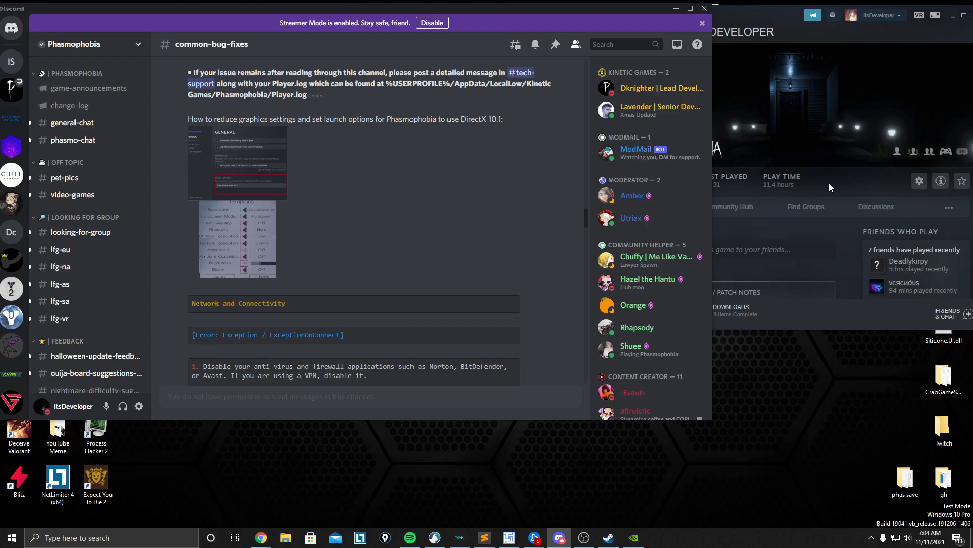
Return to the guide's section on game crashes and stuck loading and review the frame rate recommendation.
scroll(516, 144, "up", 3)
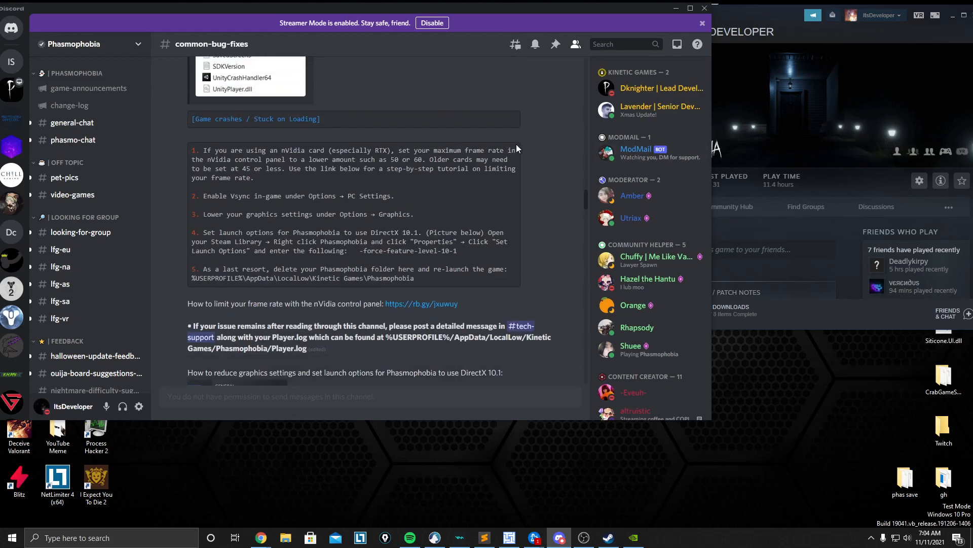
scroll(529, 142, "up", 3)
scroll(420, 221, "down", 3)
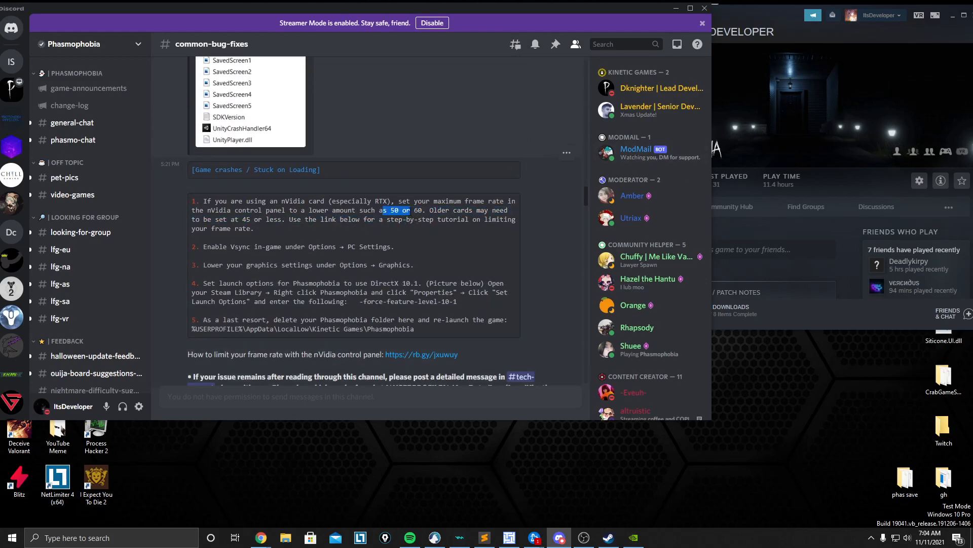